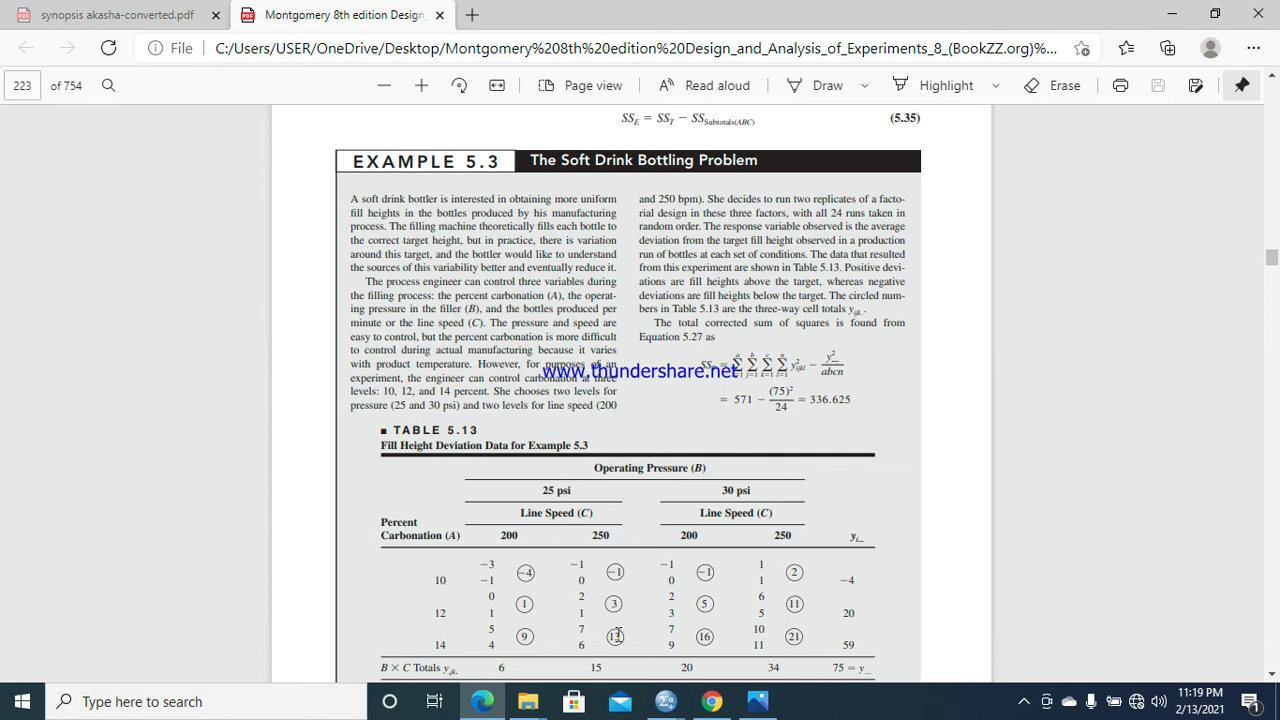
Close the Output1 viewer without saving, leaving Factorial RCBD 208.sav open.
mouse_move(668, 706)
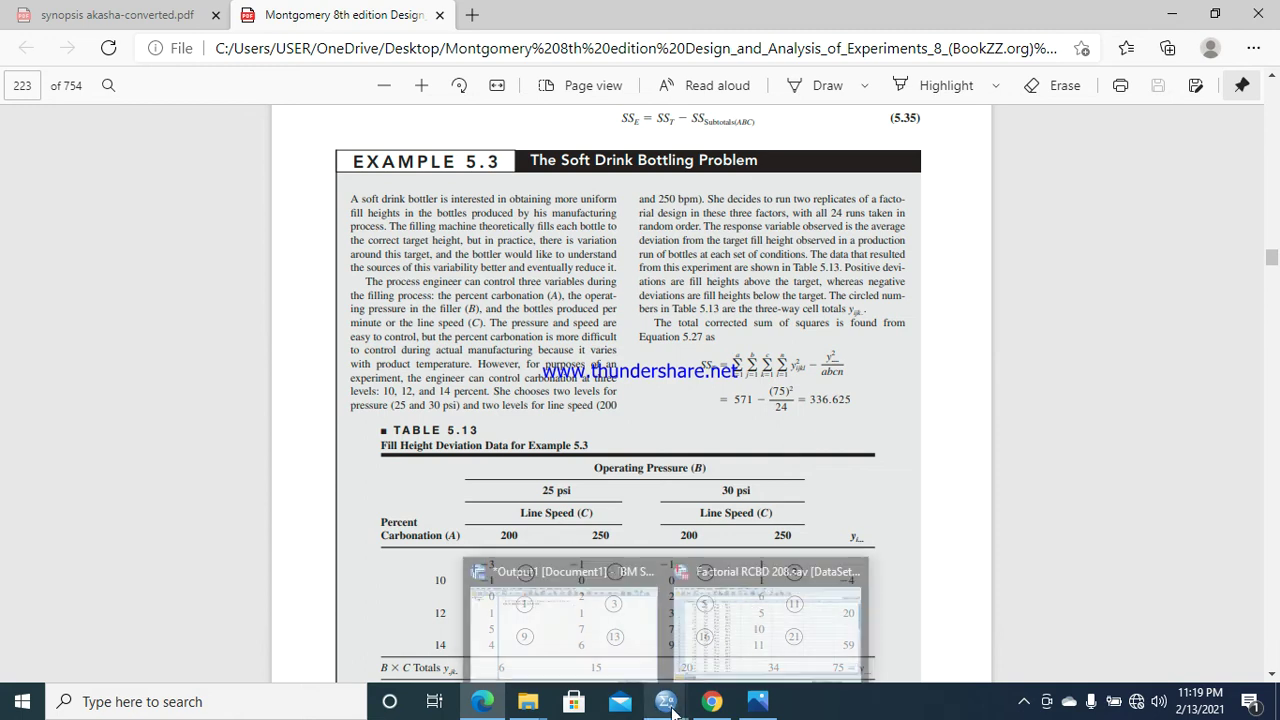
click(757, 640)
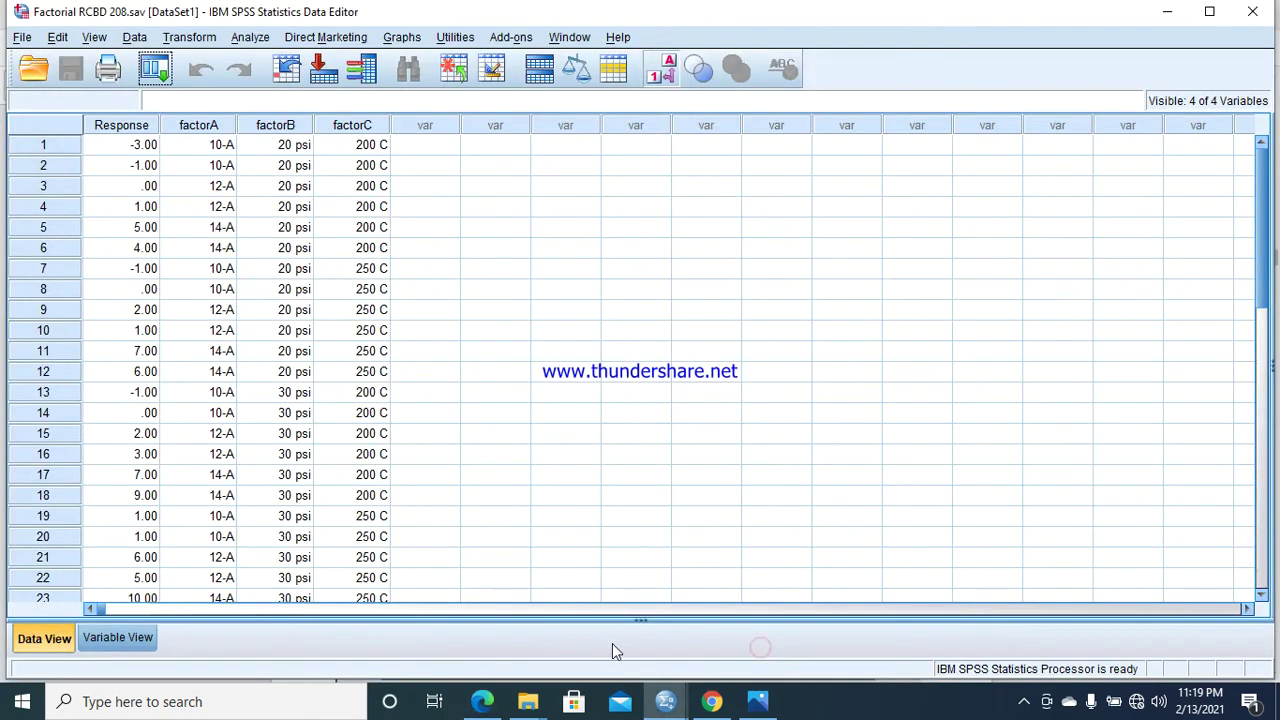
mouse_move(666, 705)
click(629, 668)
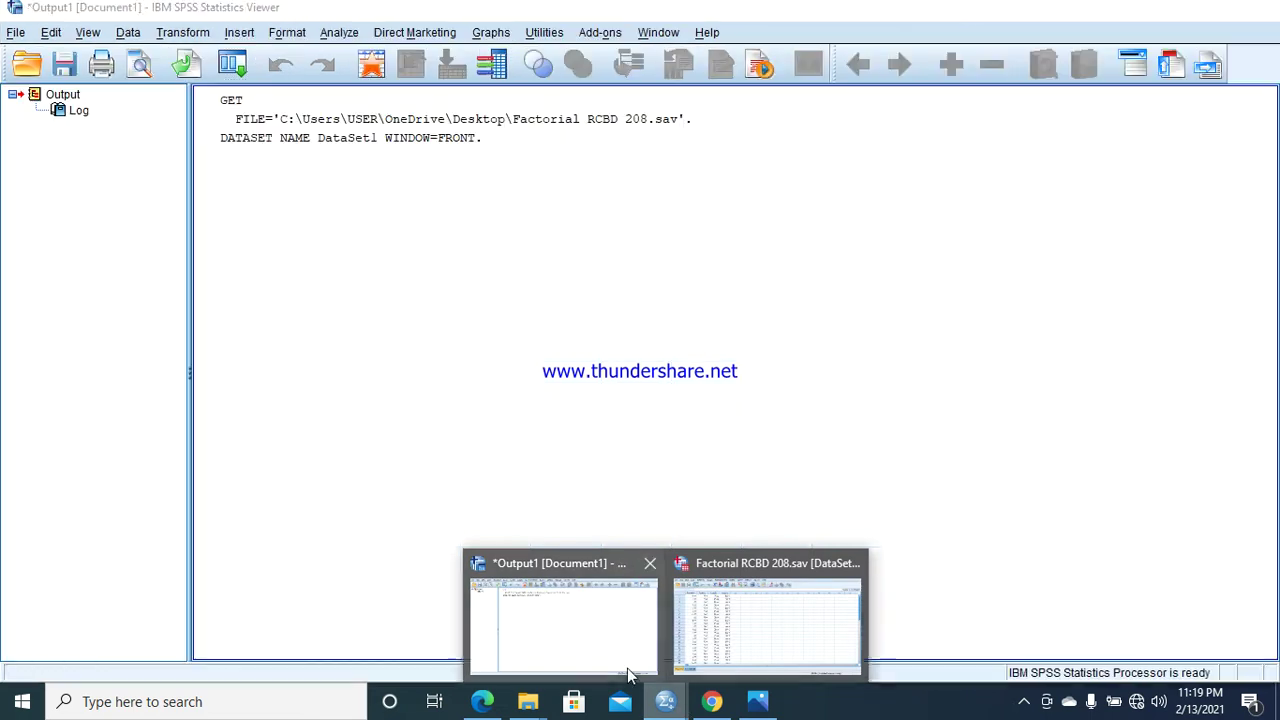
click(1258, 7)
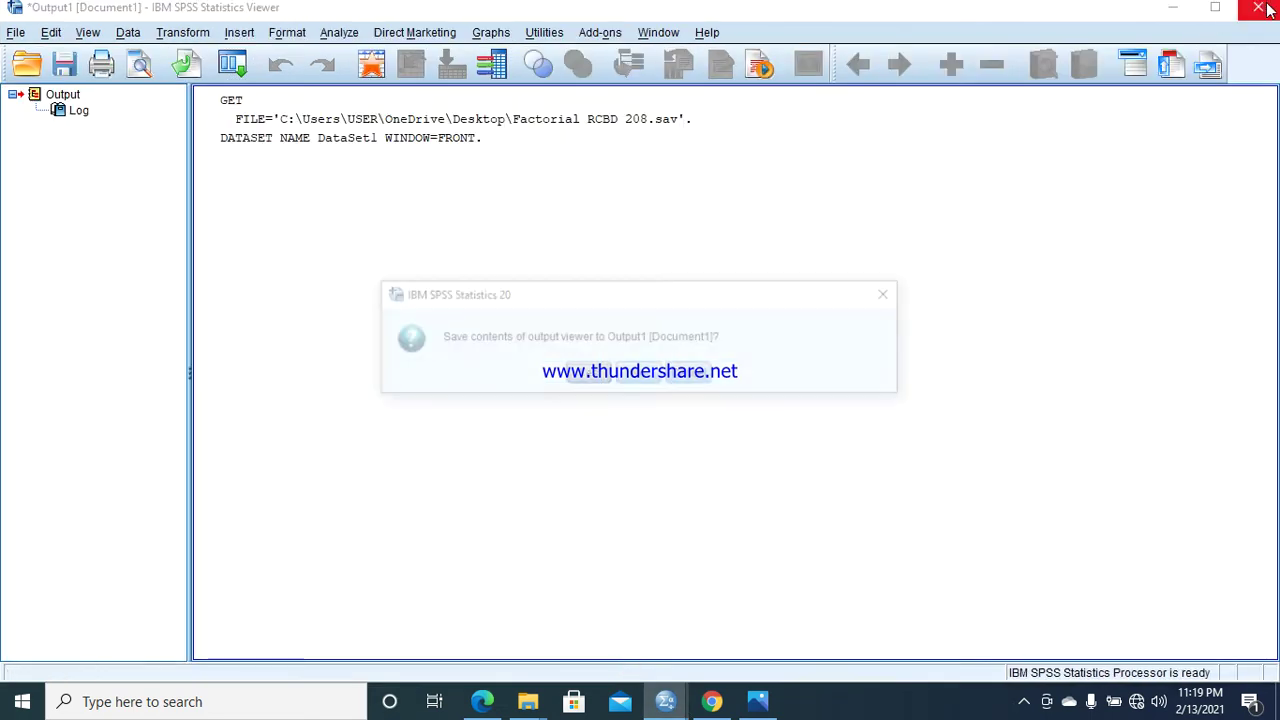
click(646, 374)
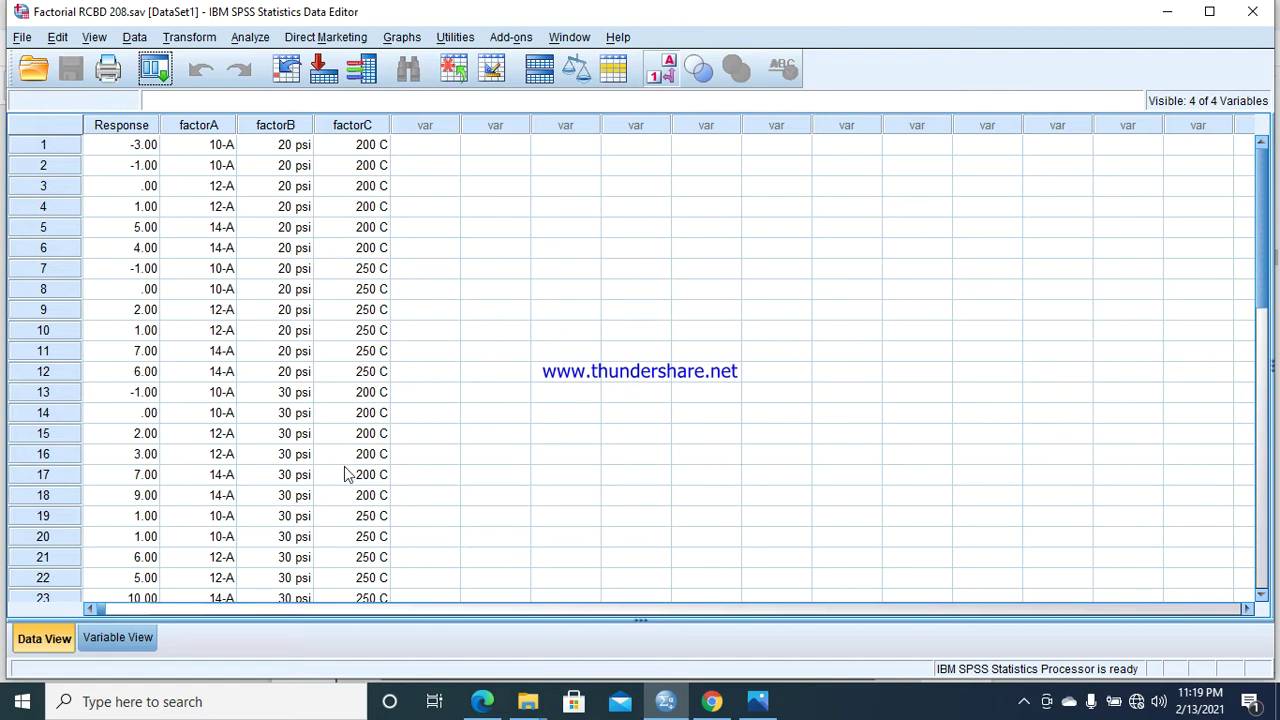
In Variable View, check labels for factorA (10-A, 12-A, 14-A), factorB (20, 30 psi), factorC (200, 250 C).
click(120, 641)
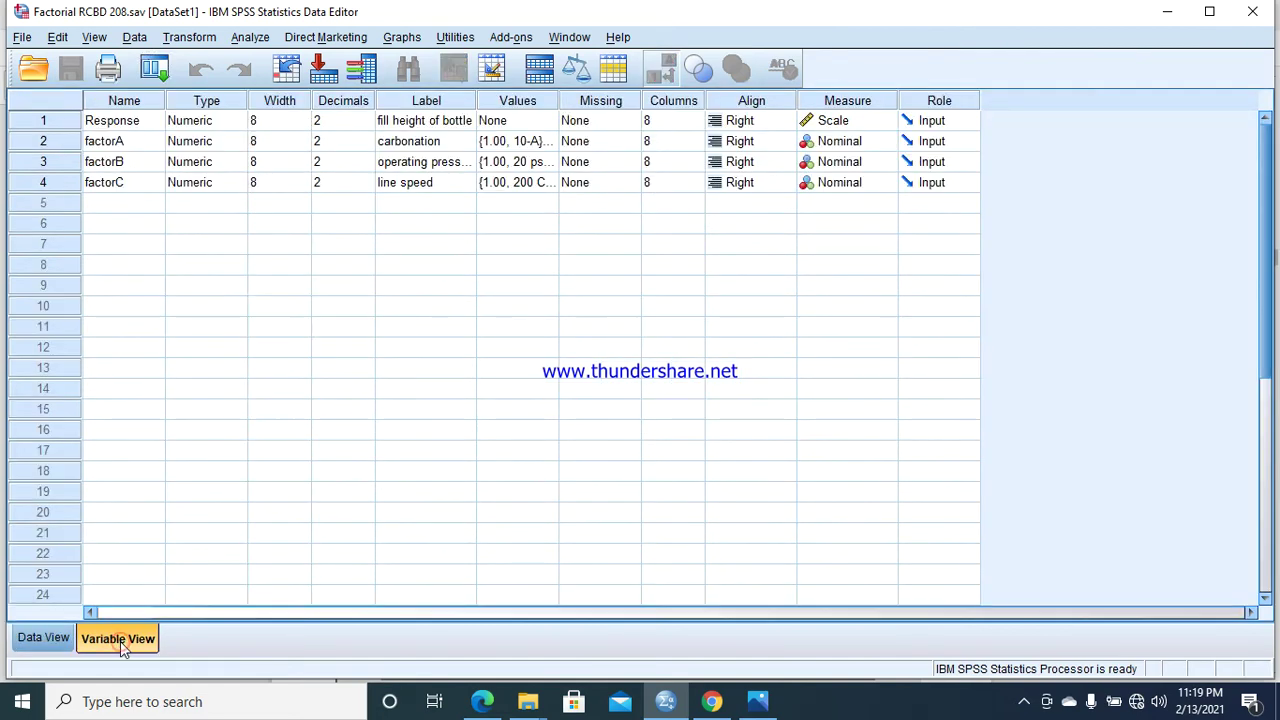
click(535, 141)
click(548, 143)
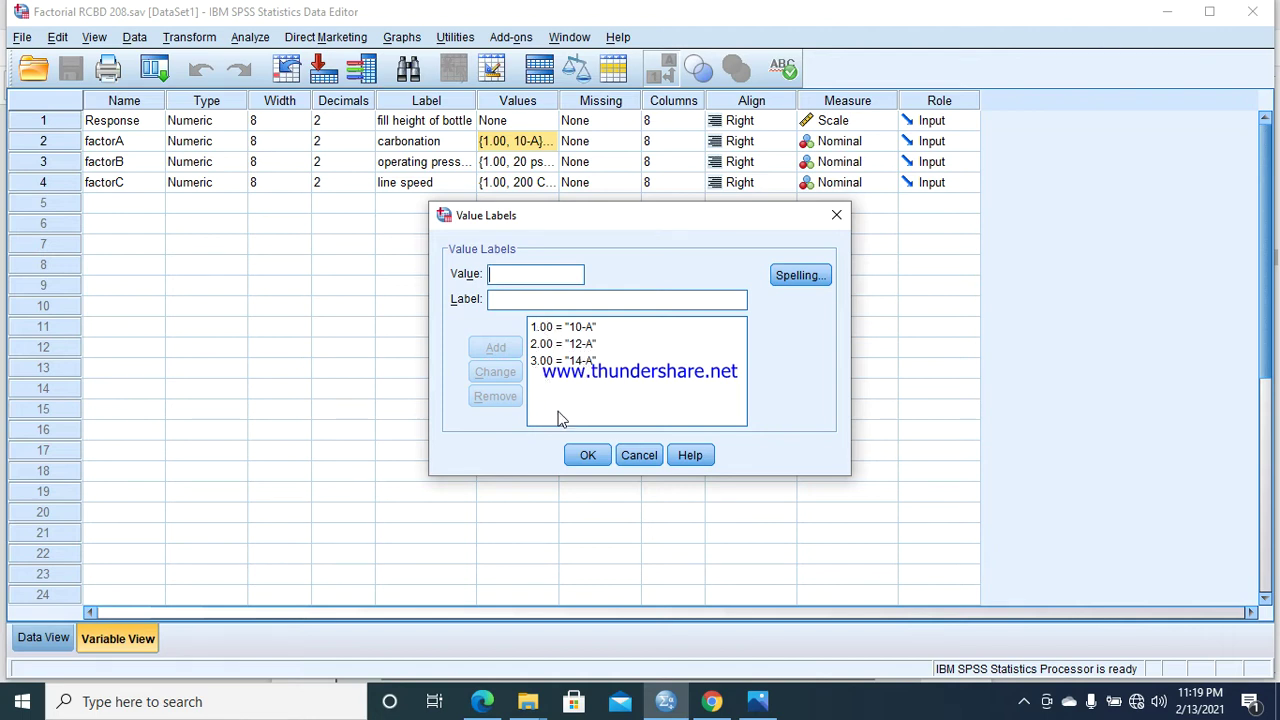
click(588, 458)
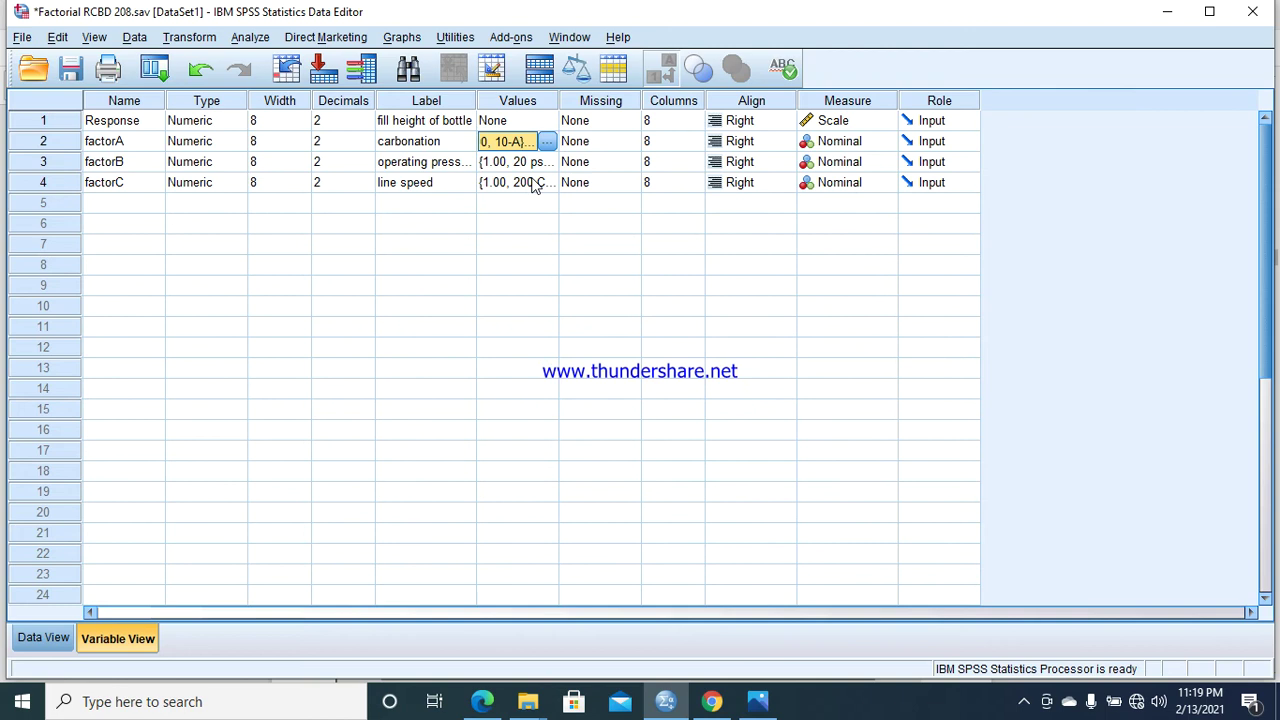
click(548, 161)
click(548, 161)
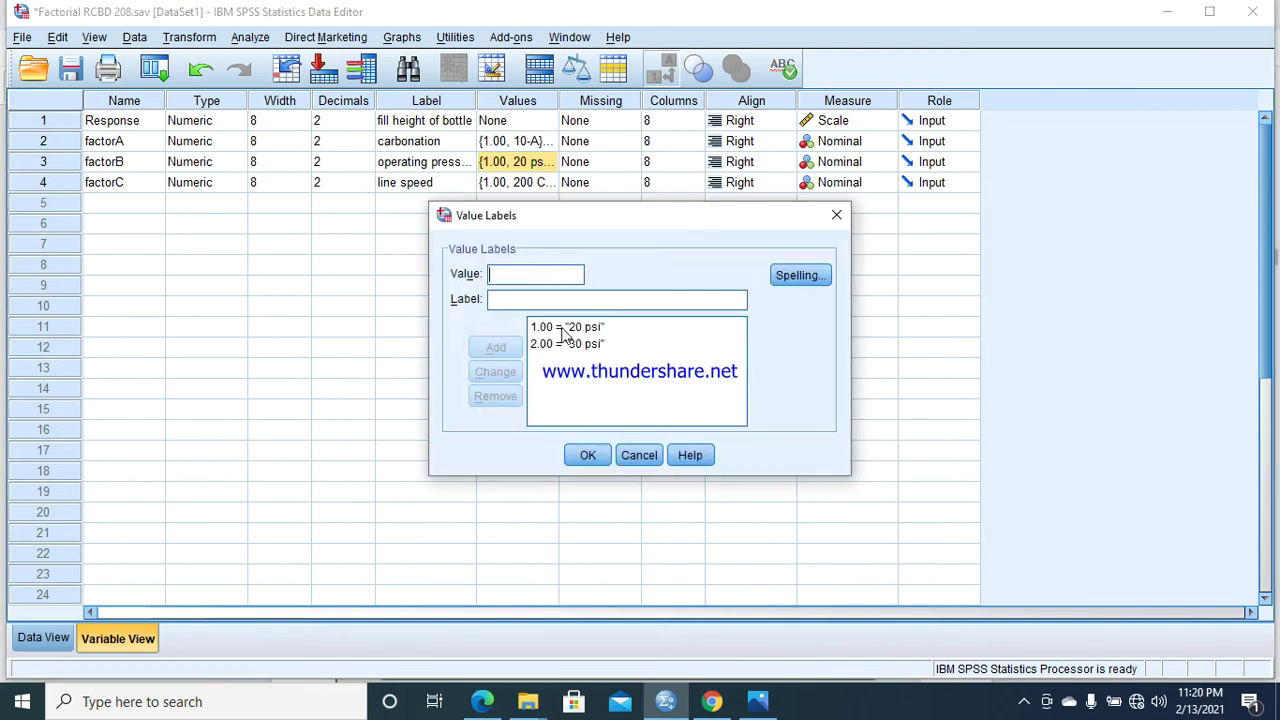
click(587, 455)
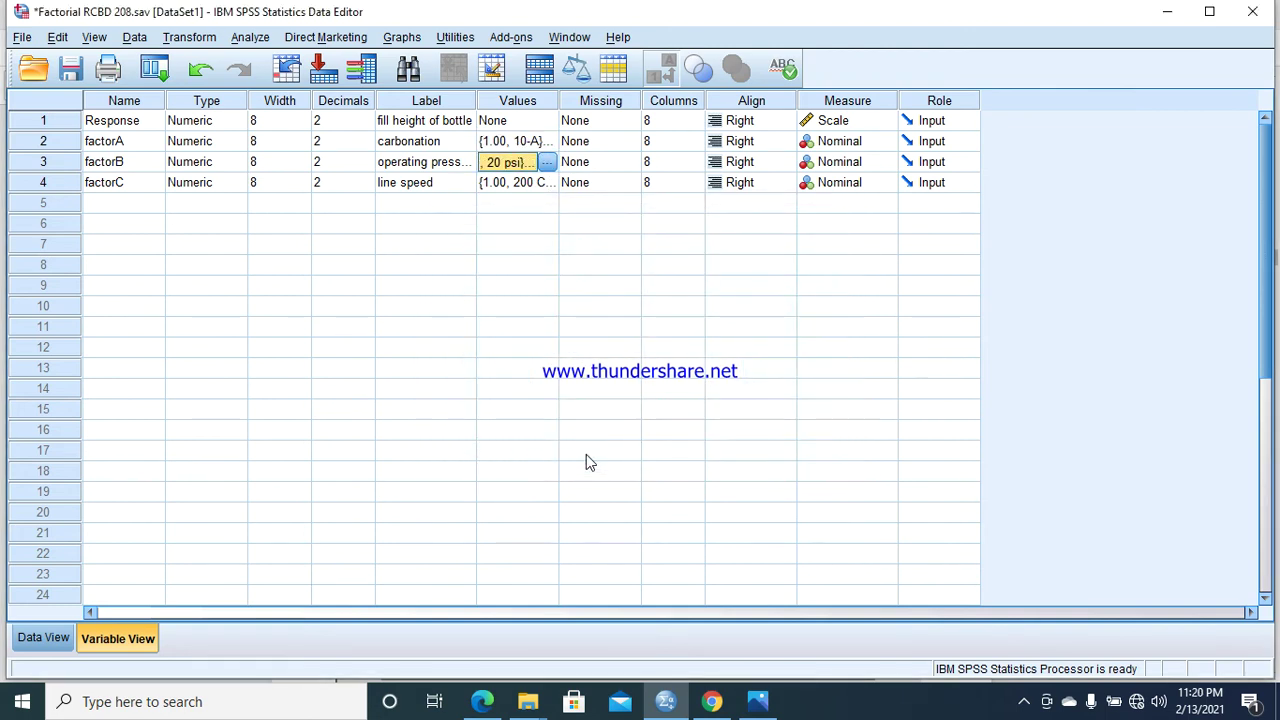
click(548, 182)
click(548, 182)
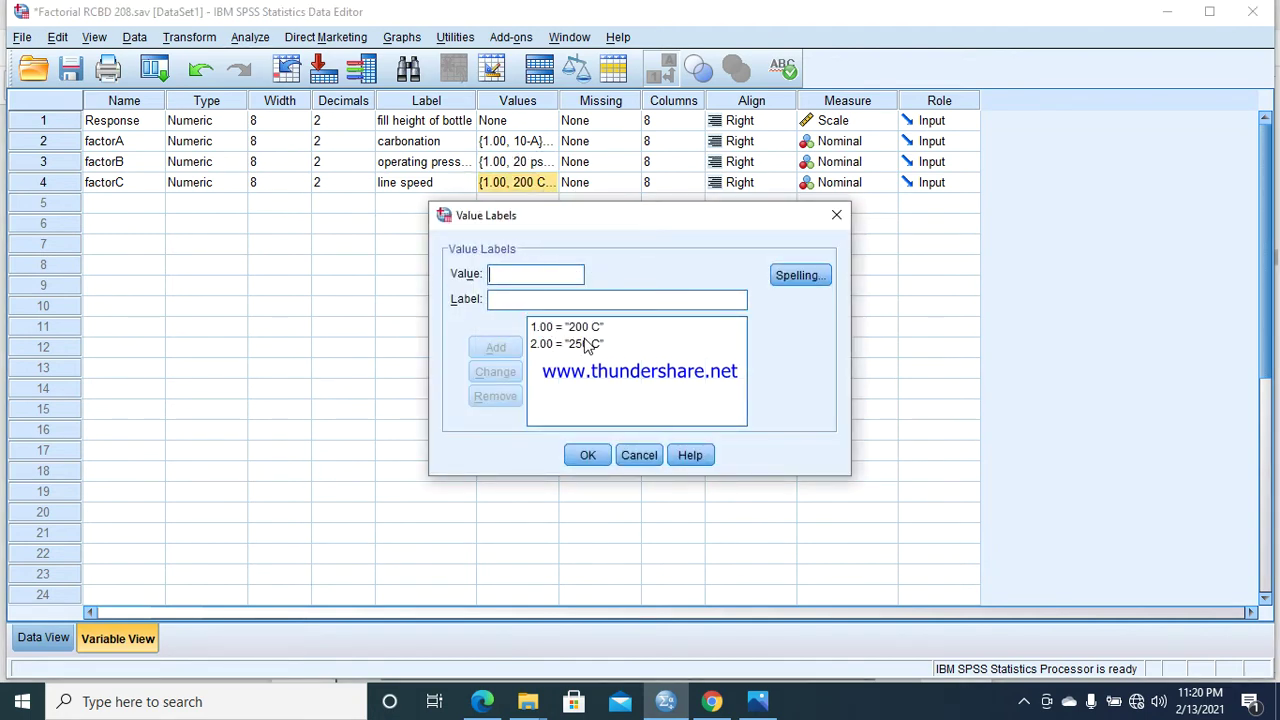
click(587, 456)
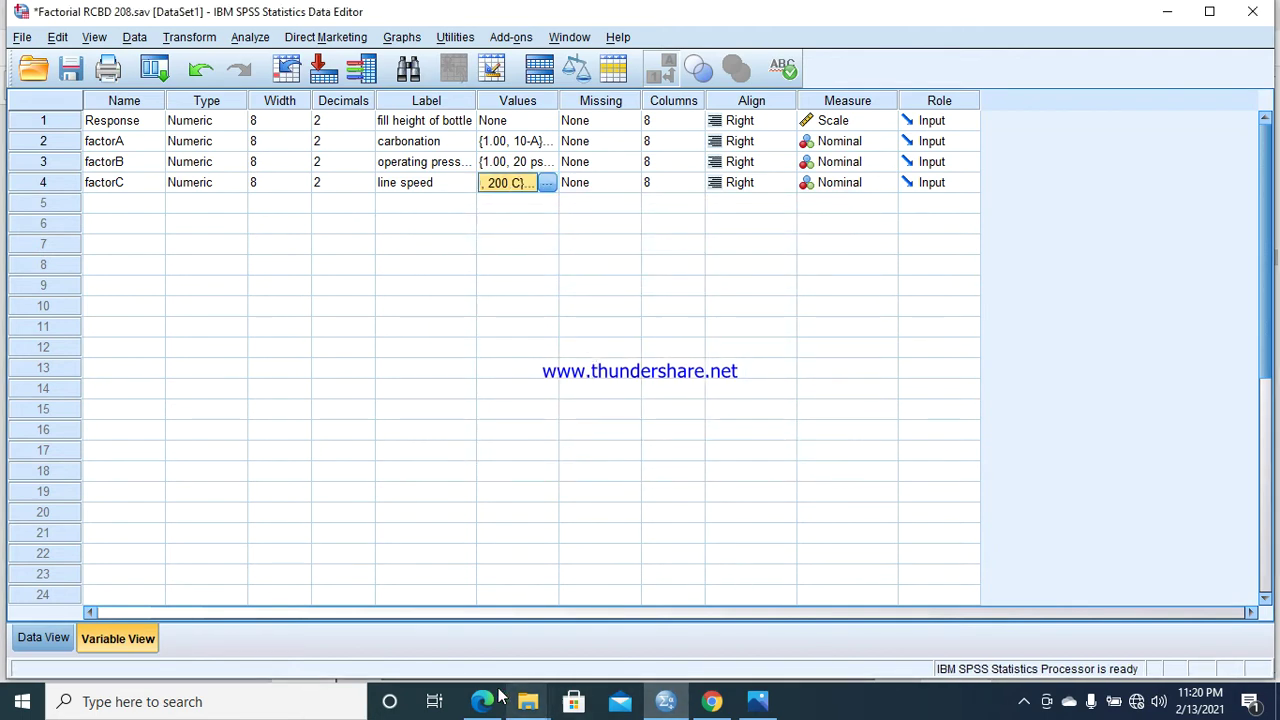
Bring the Edge PDF with Table 5.13's fill height data into view.
mouse_move(484, 700)
click(490, 650)
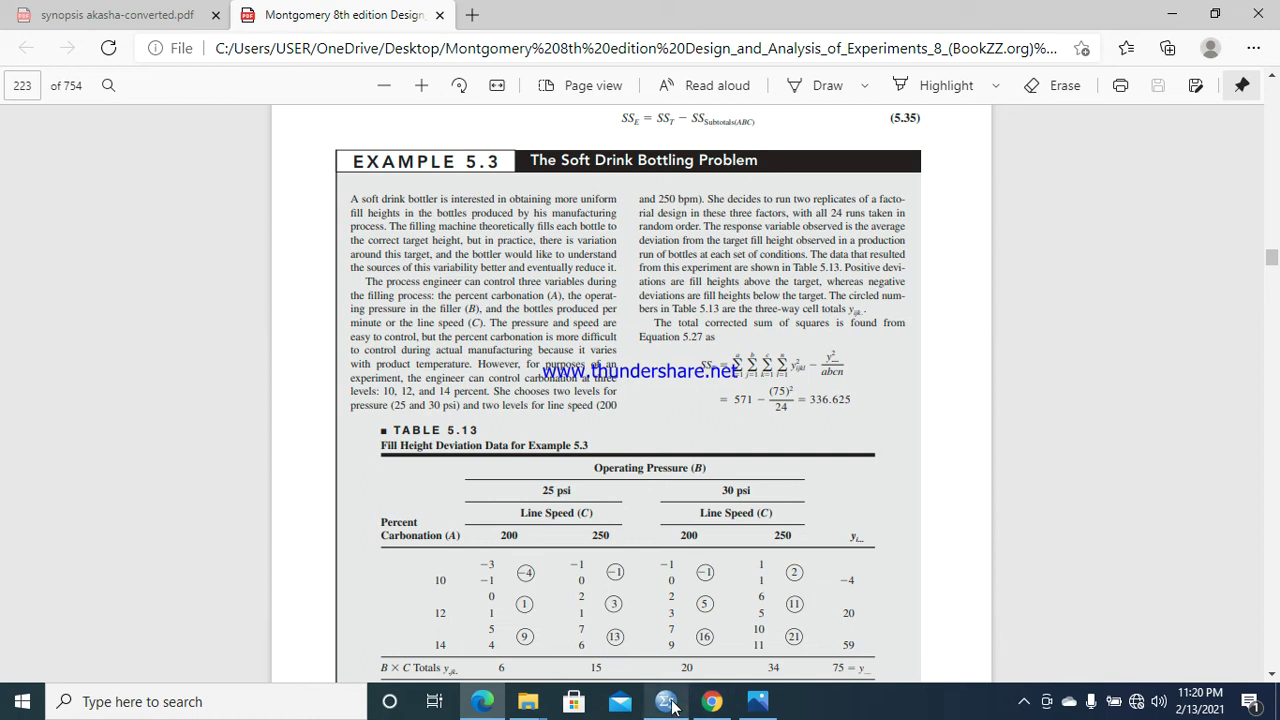
Return to SPSS and show the Data View grid of Factorial RCBD 208.sav.
mouse_move(672, 705)
click(684, 668)
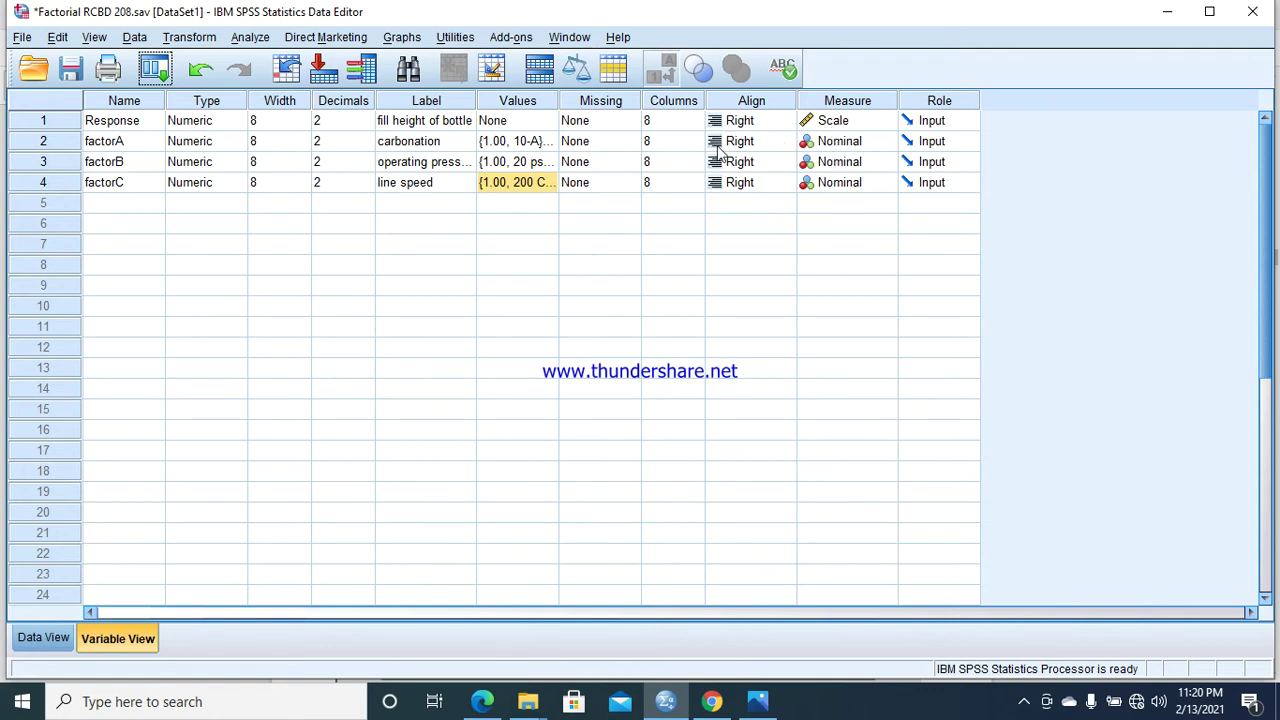
click(42, 640)
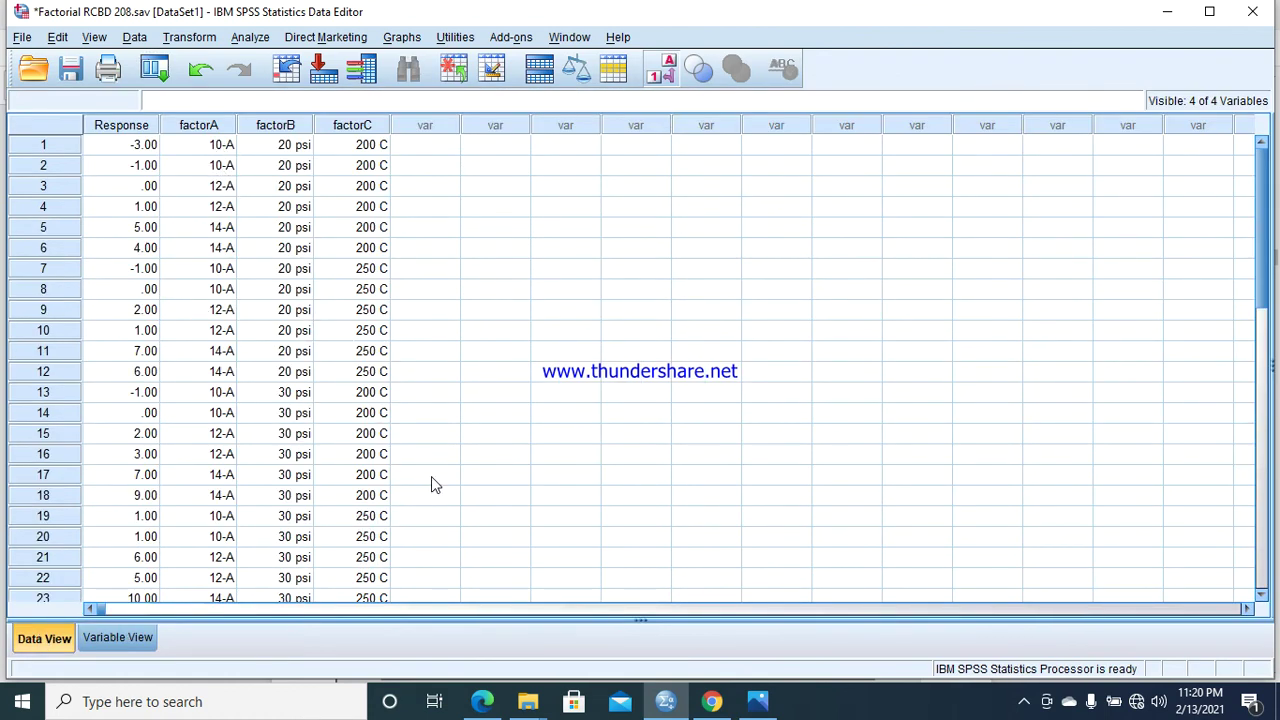
Compare the data grid against Table 5.13 in the PDF, then return to SPSS.
mouse_move(713, 708)
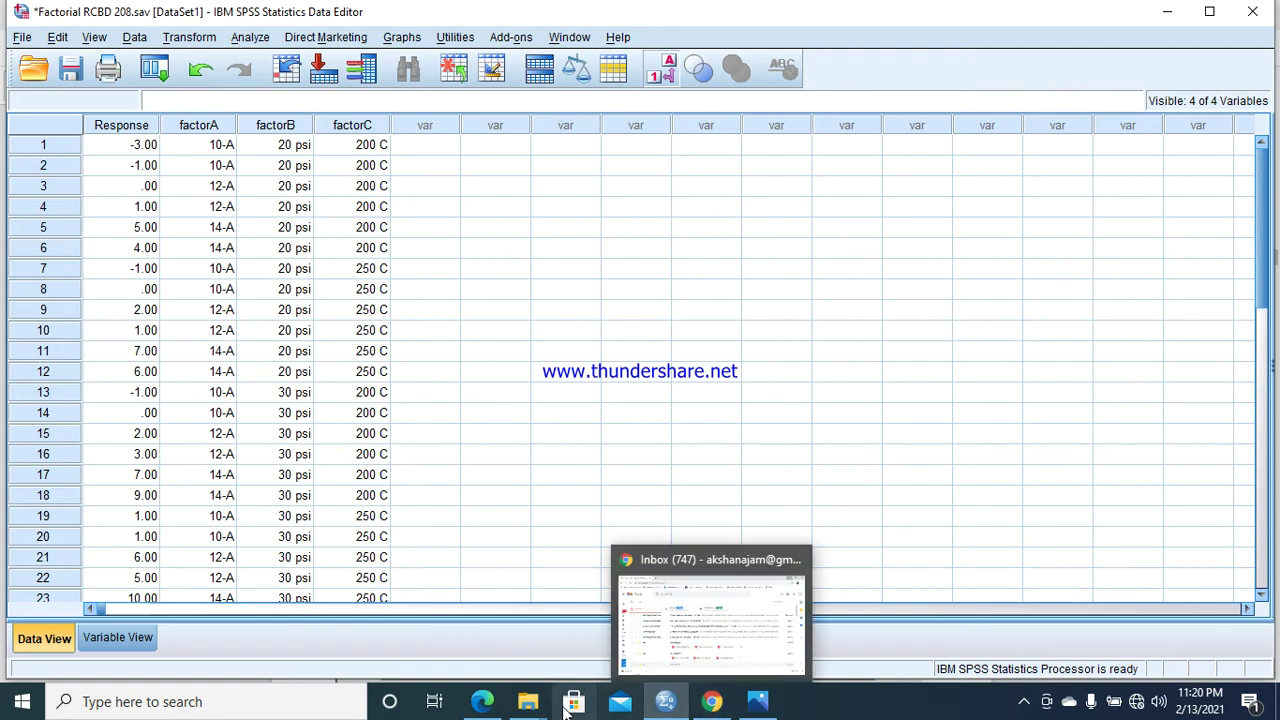
mouse_move(482, 702)
click(488, 643)
click(488, 643)
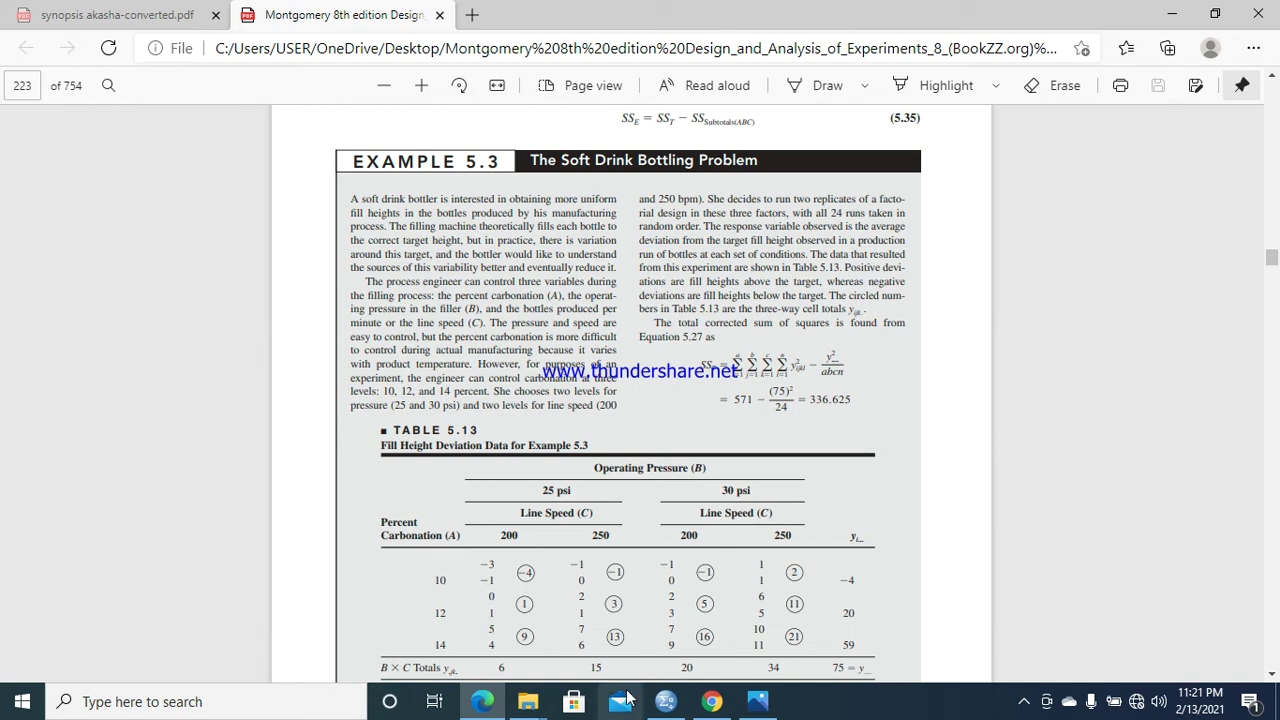
mouse_move(678, 700)
click(678, 651)
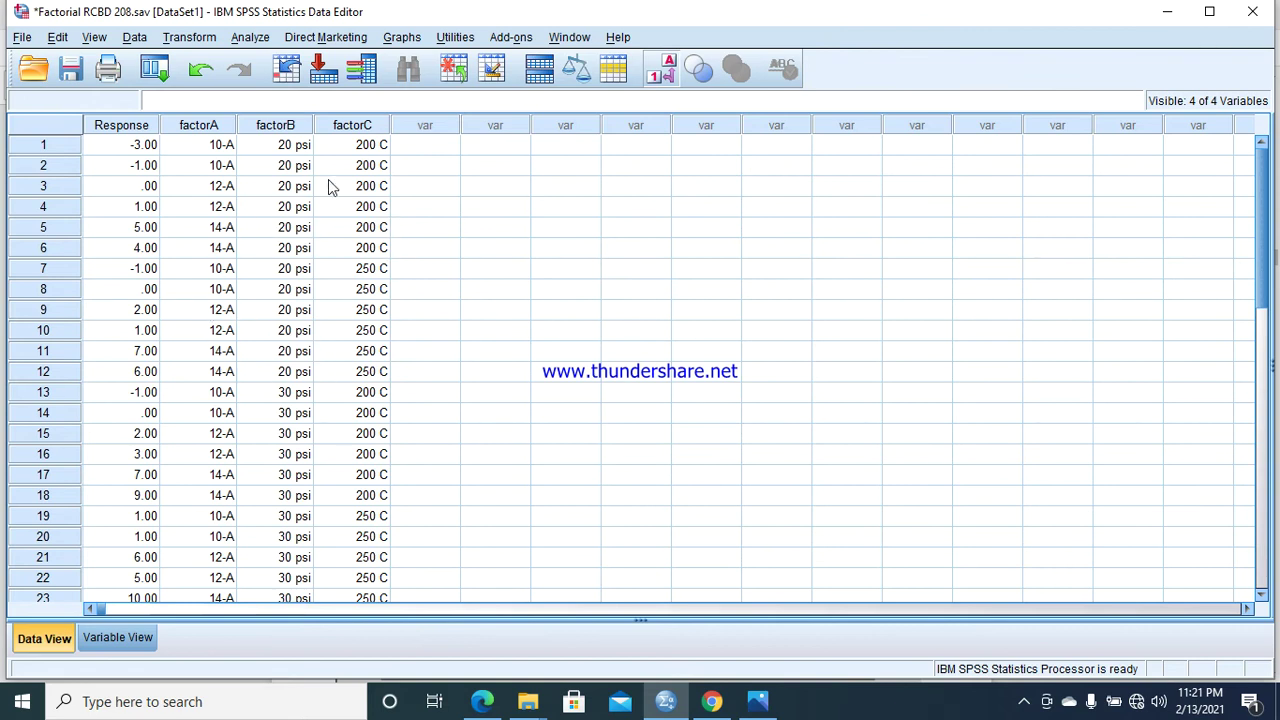
Start a Univariate GLM with fill height as dependent and the three factors as fixed factors.
click(247, 38)
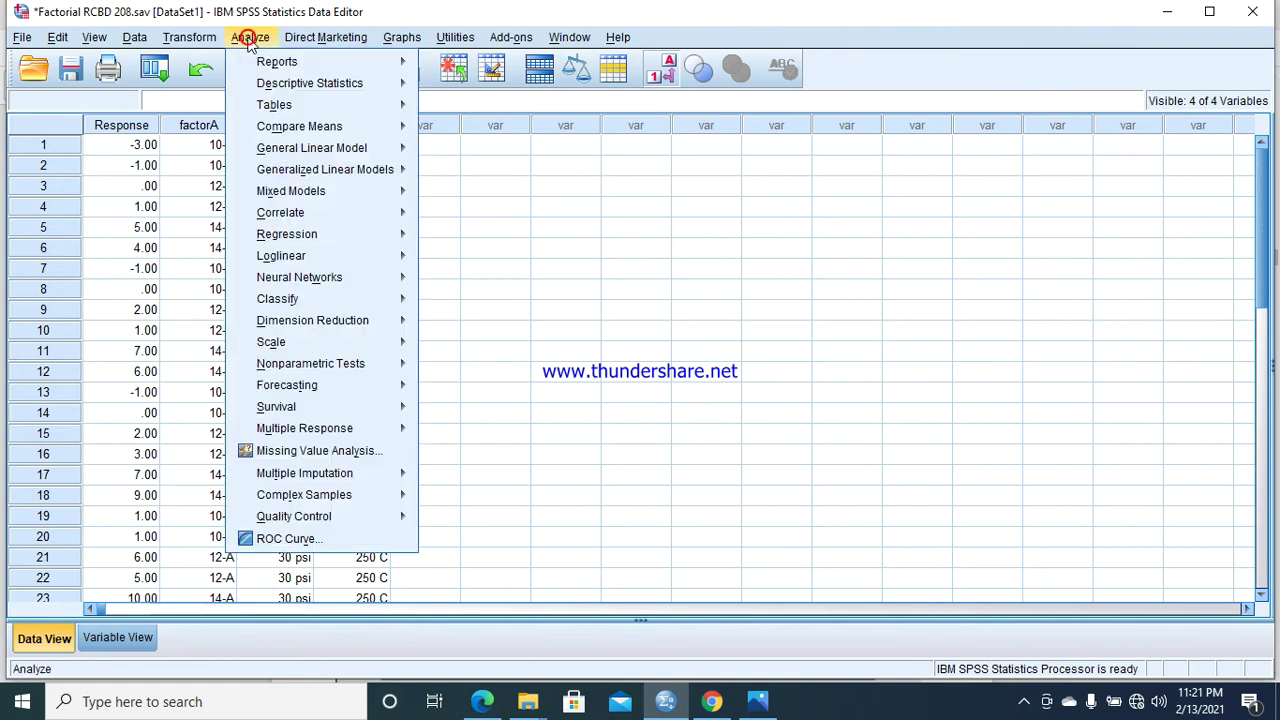
mouse_move(305, 150)
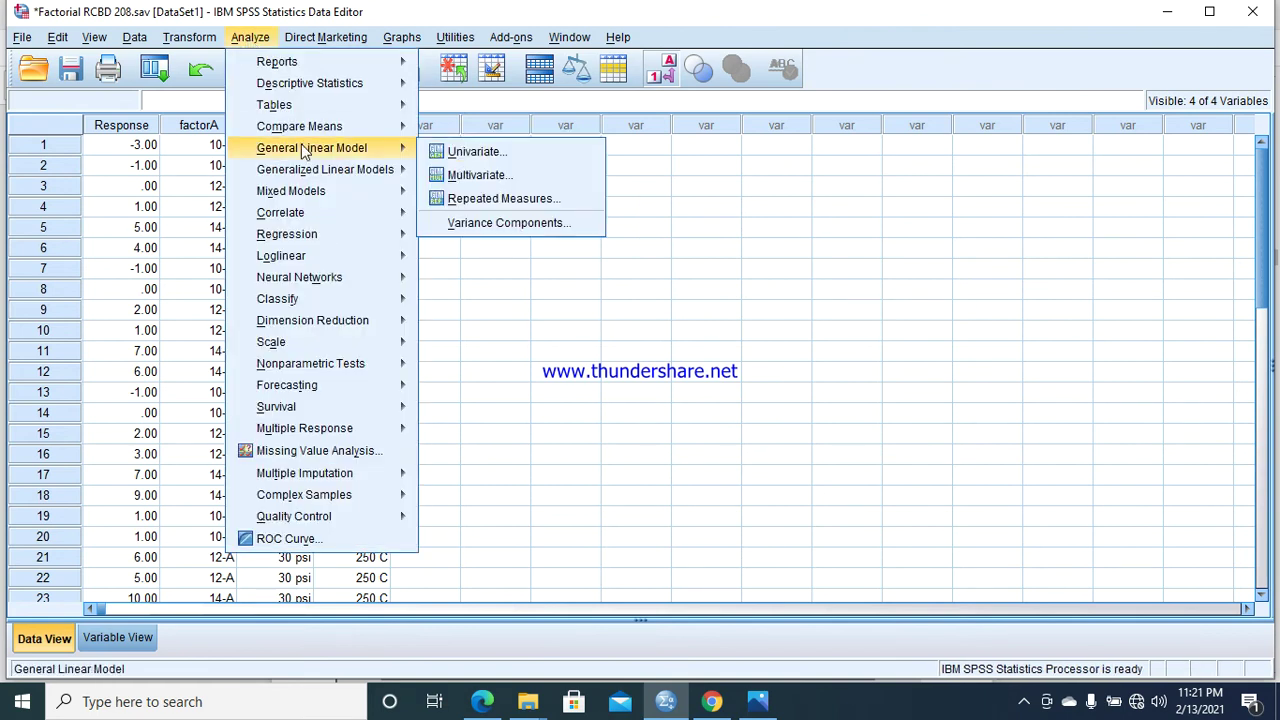
click(452, 155)
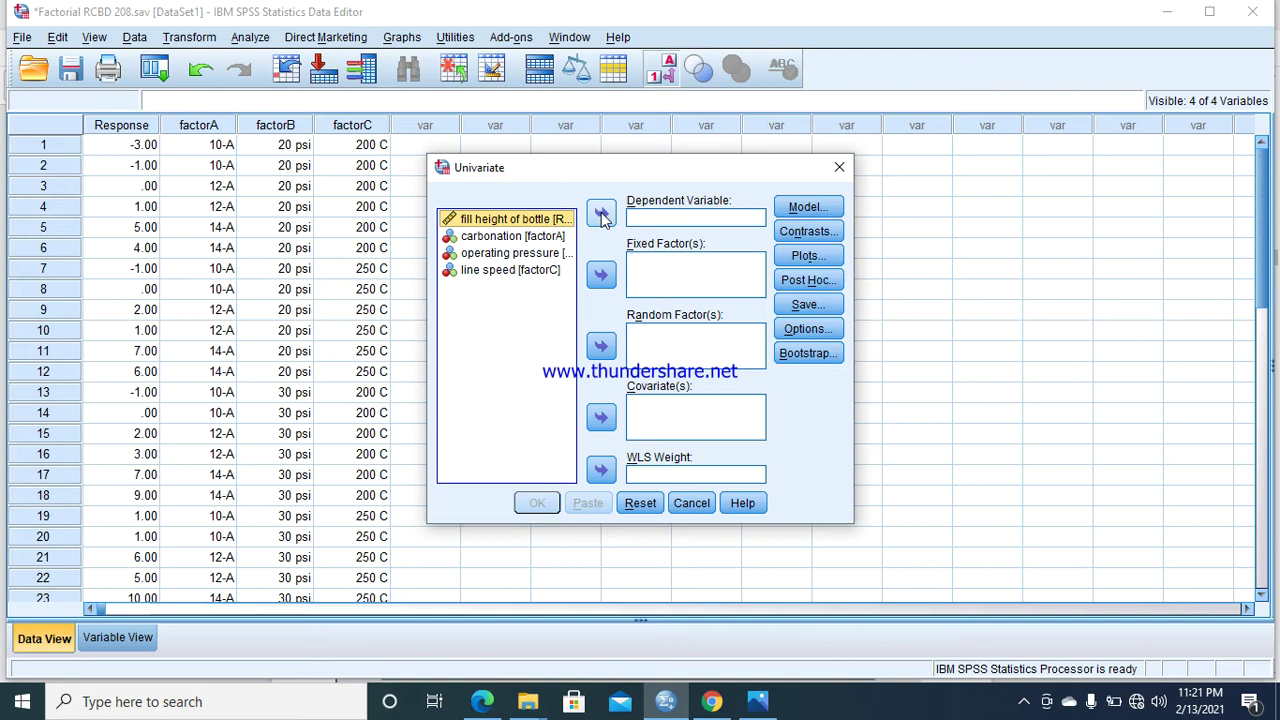
click(601, 216)
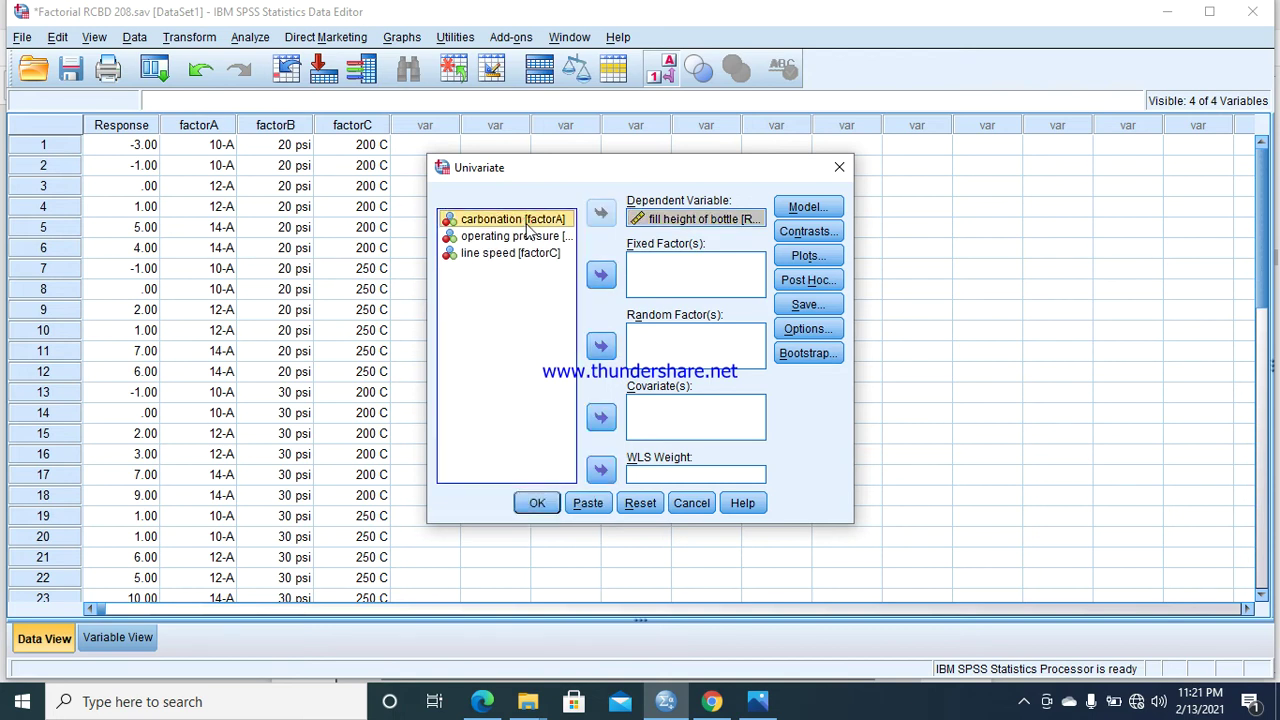
key(shift+Down)
key(shift+Down)
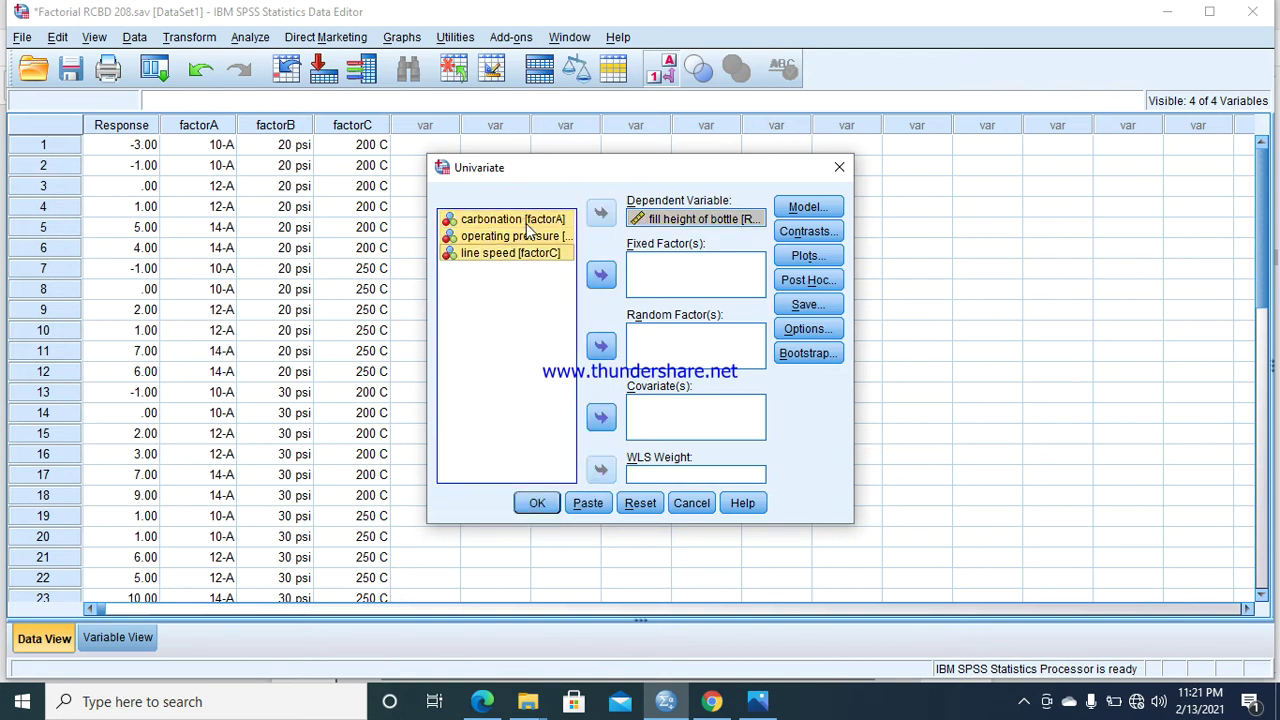
click(601, 276)
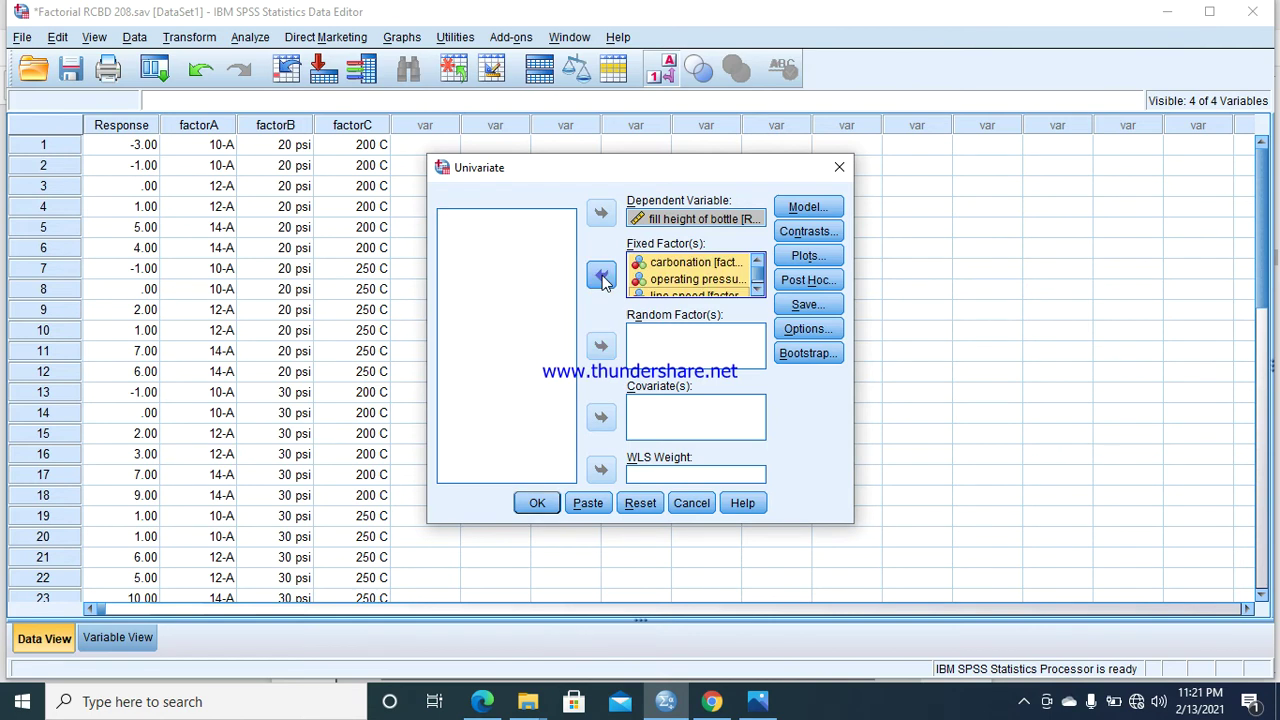
Switch to a custom model and add factorA, factorB and the factorA*factorB interaction.
click(810, 207)
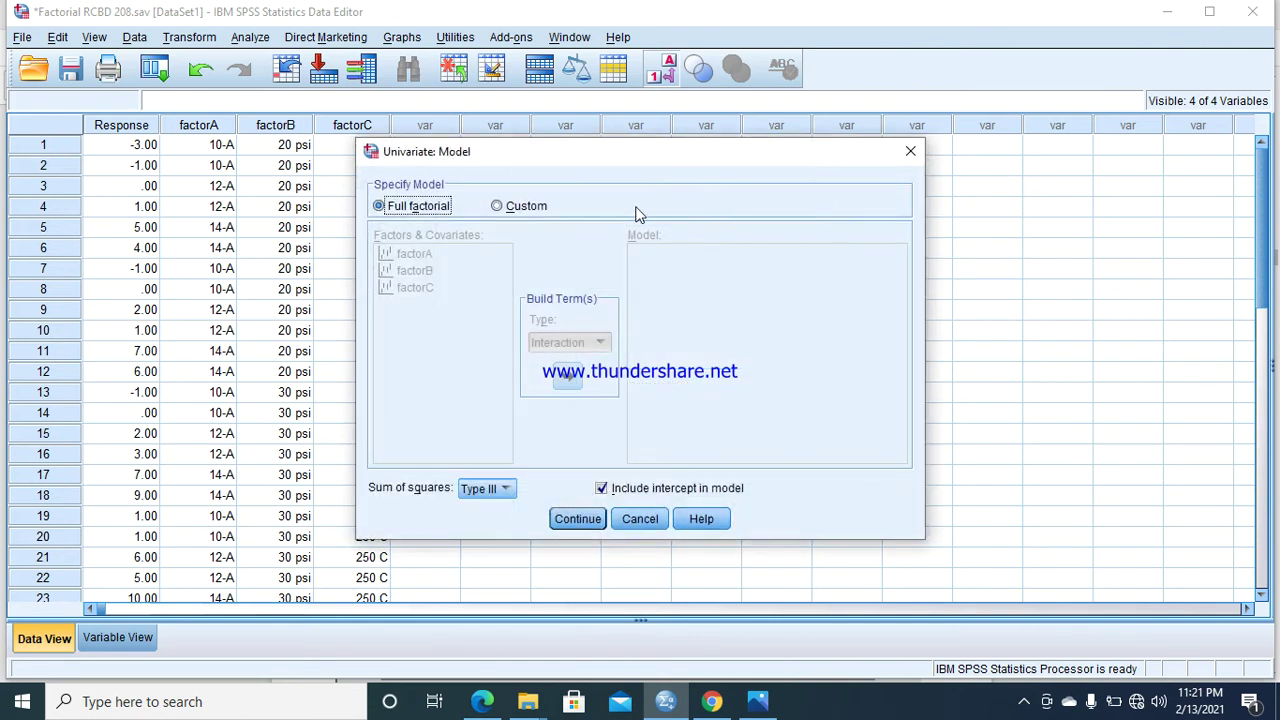
click(497, 206)
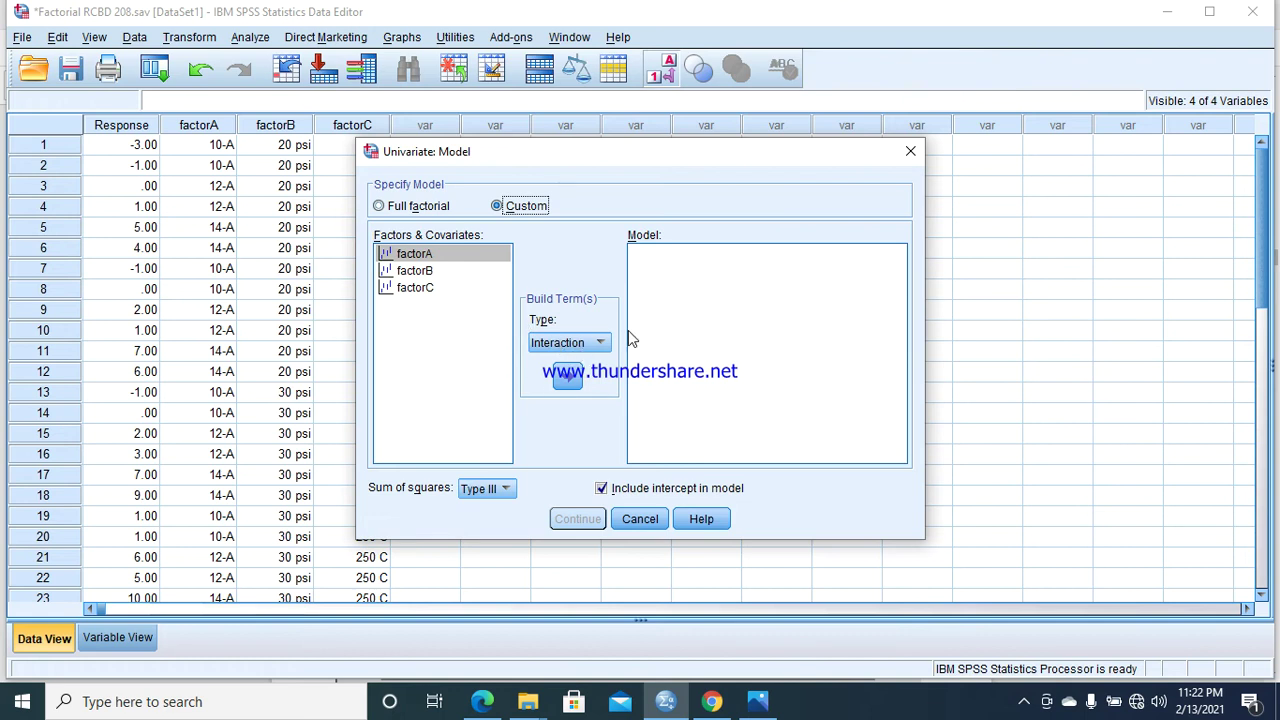
click(570, 380)
click(432, 271)
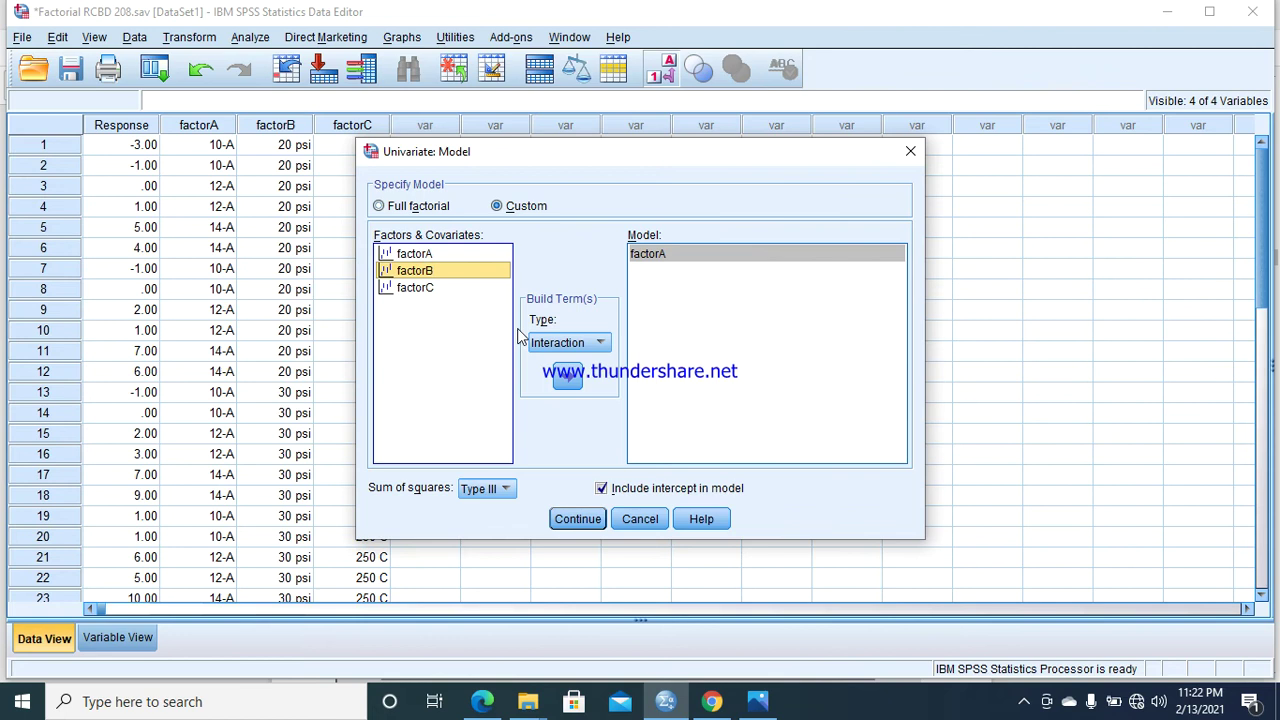
click(566, 377)
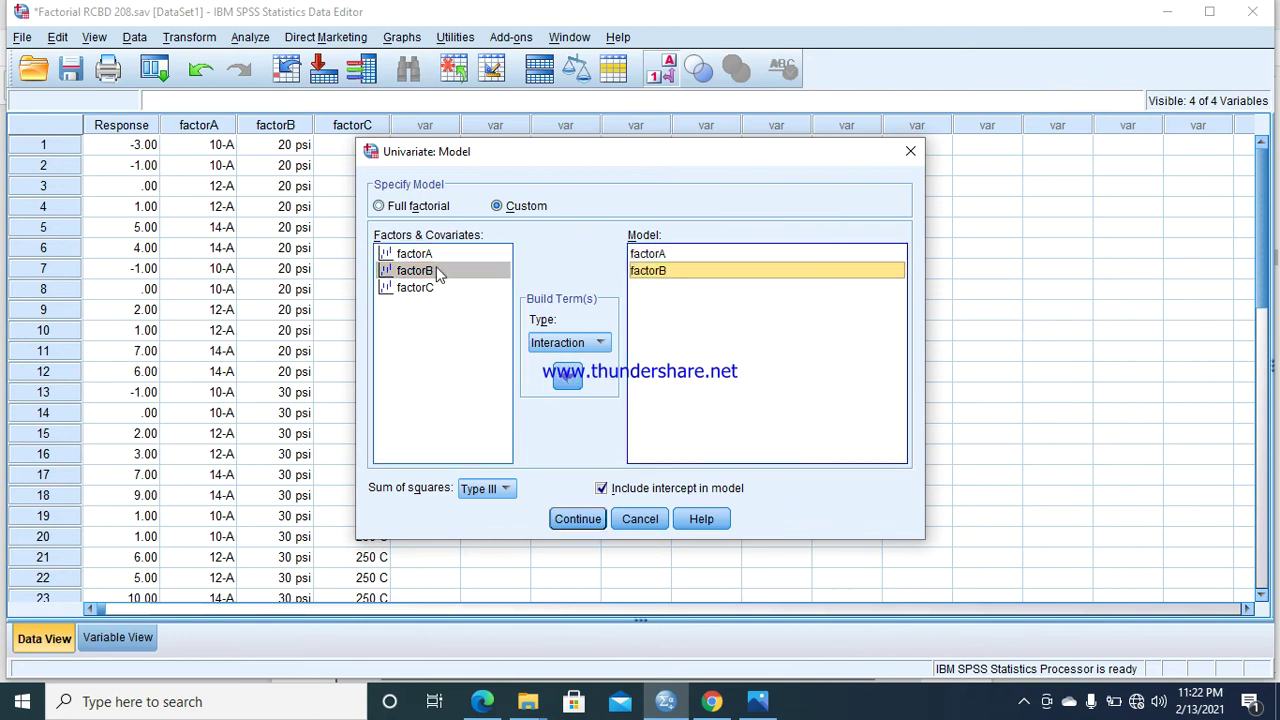
click(418, 255)
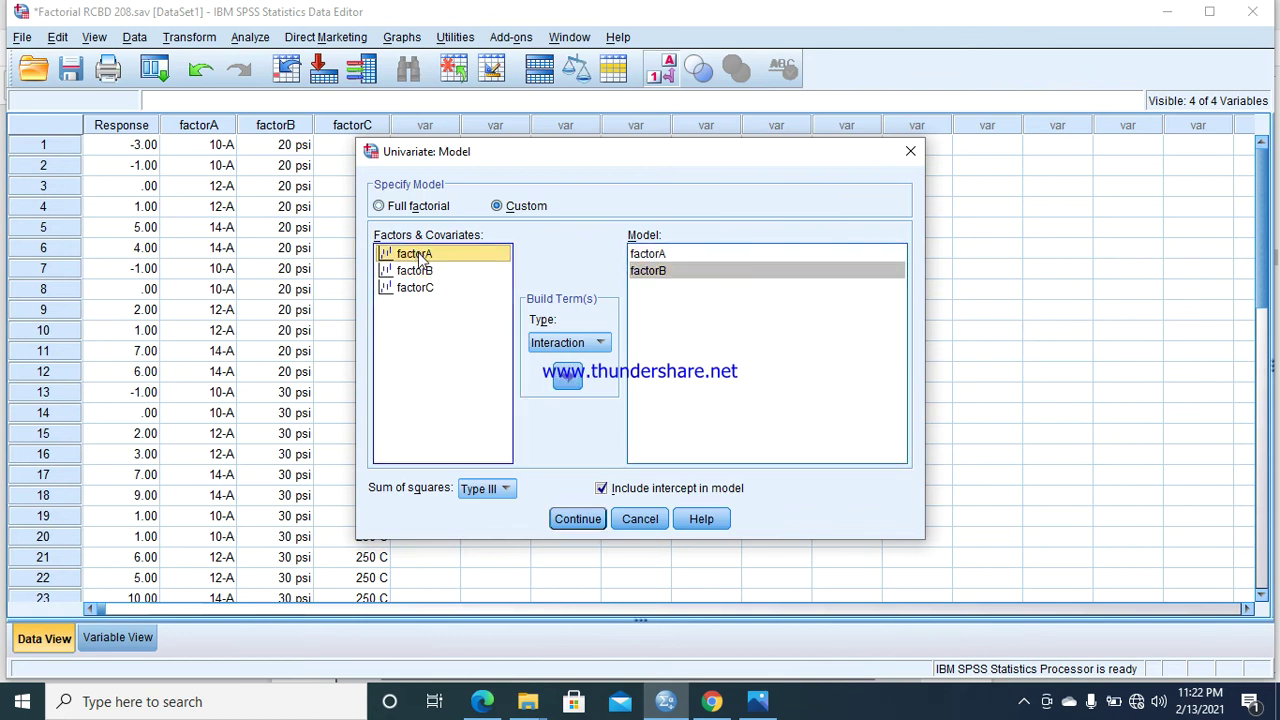
click(420, 256)
ctrl+click(433, 272)
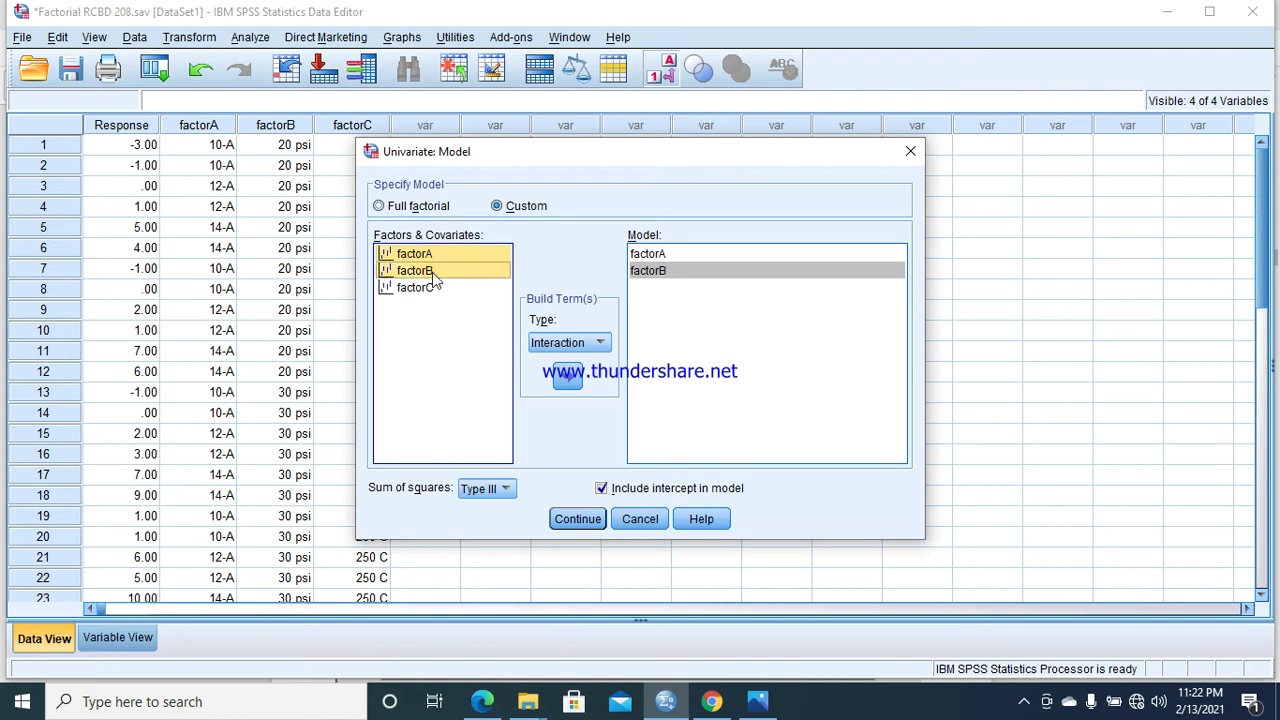
click(567, 376)
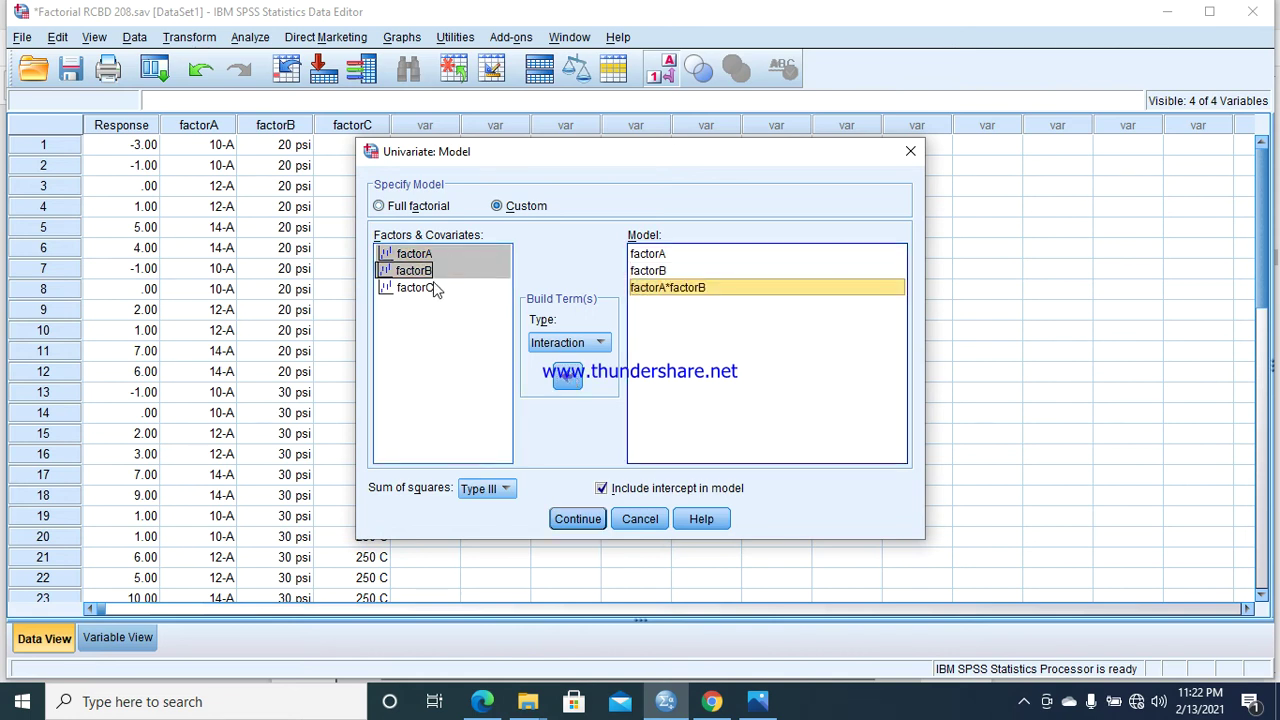
Add factorC, factorA*factorC, factorB*factorC and the three-way factorA*factorB*factorC term.
click(430, 290)
click(567, 380)
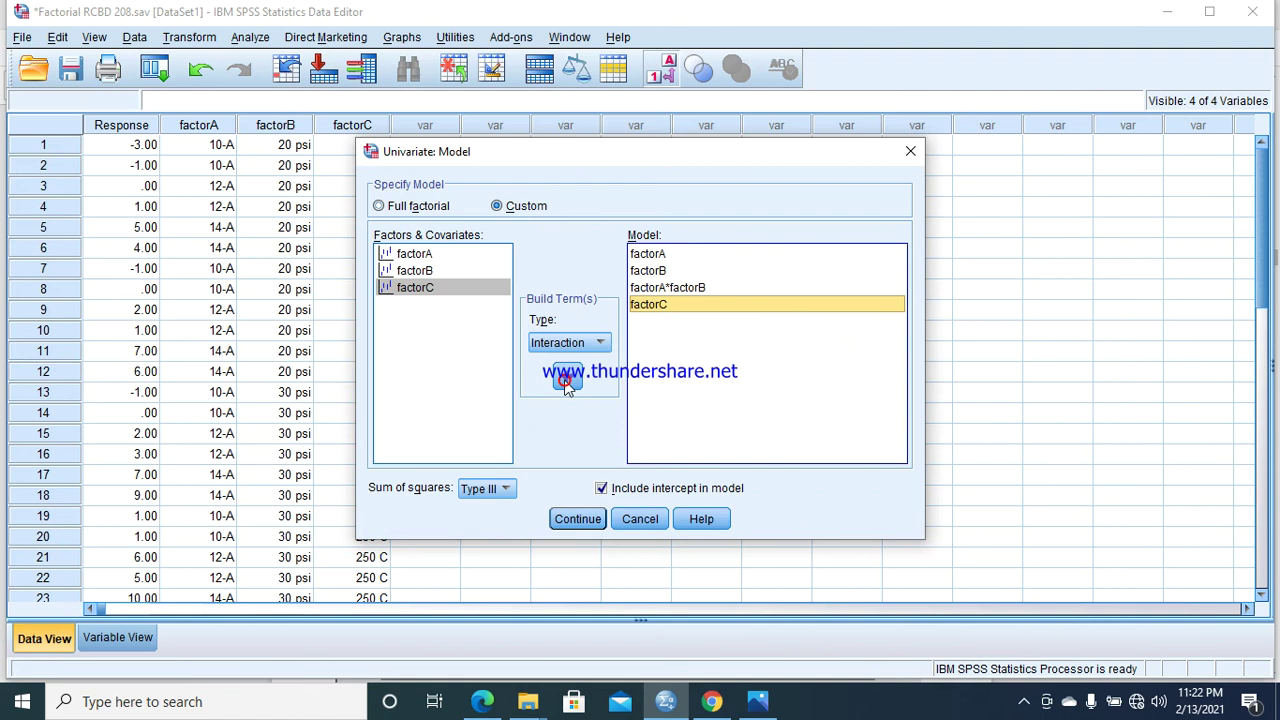
click(420, 256)
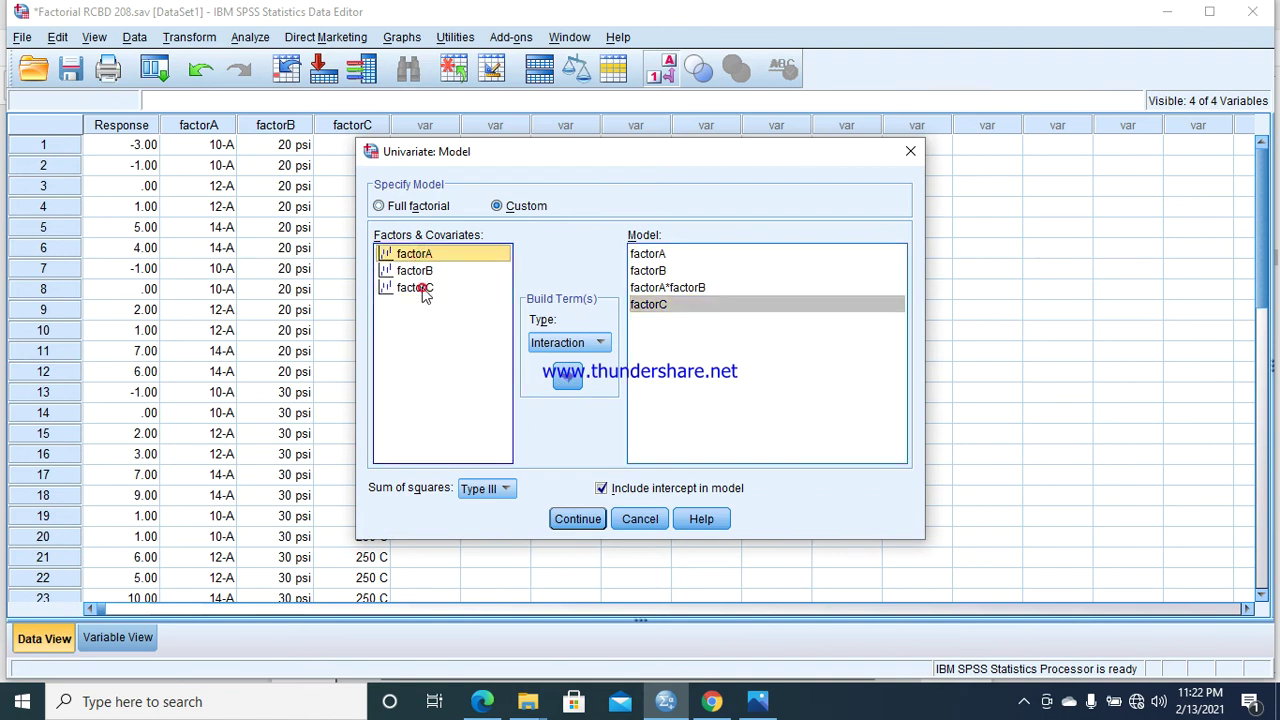
ctrl+click(424, 290)
click(567, 377)
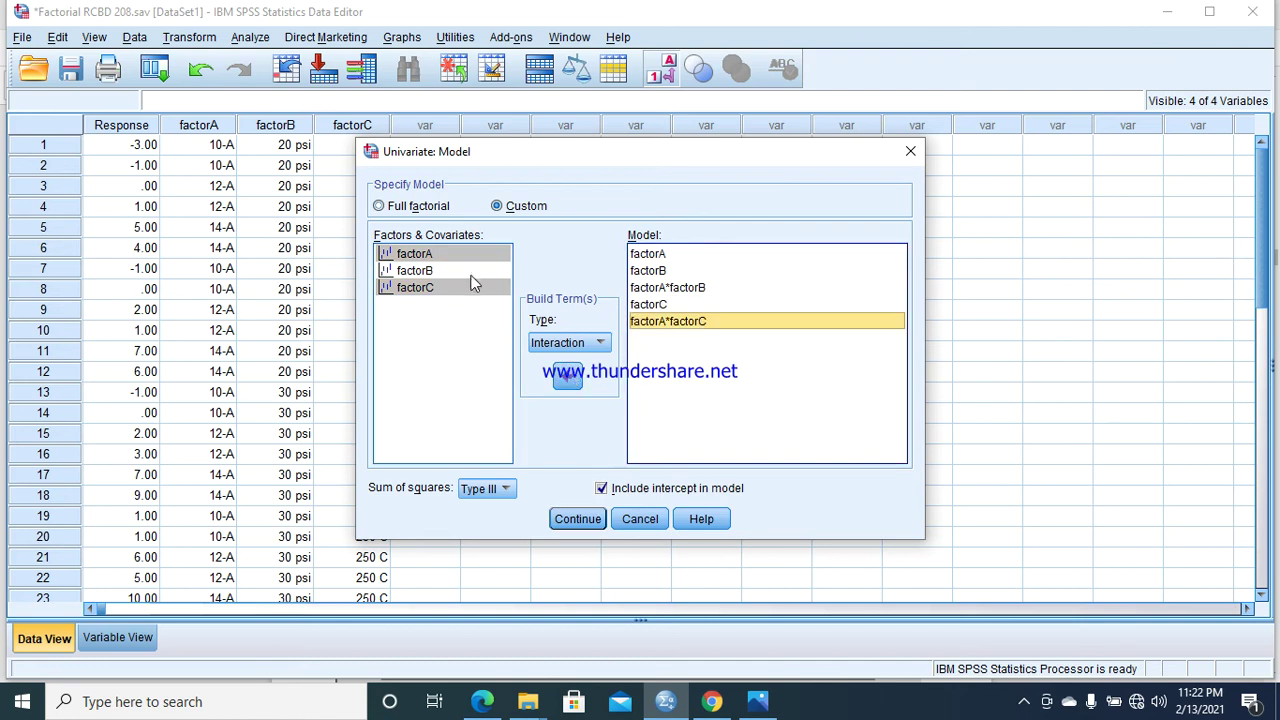
click(430, 274)
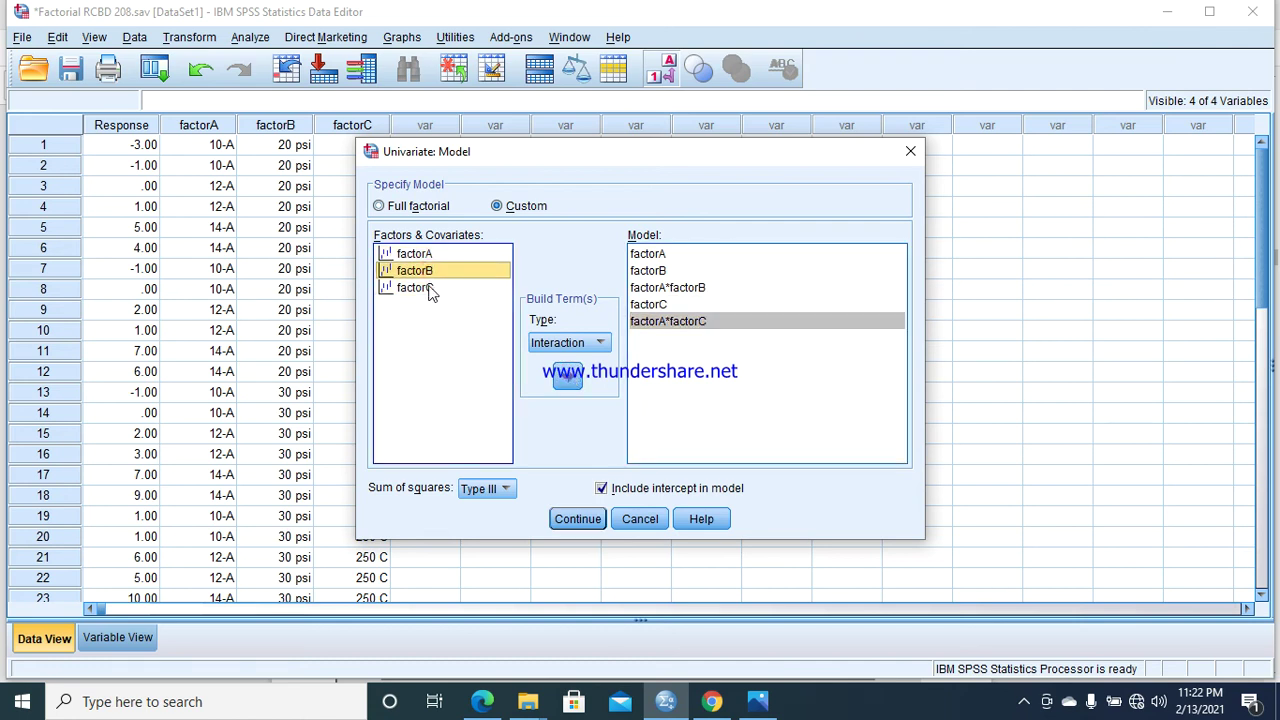
ctrl+click(427, 288)
click(567, 377)
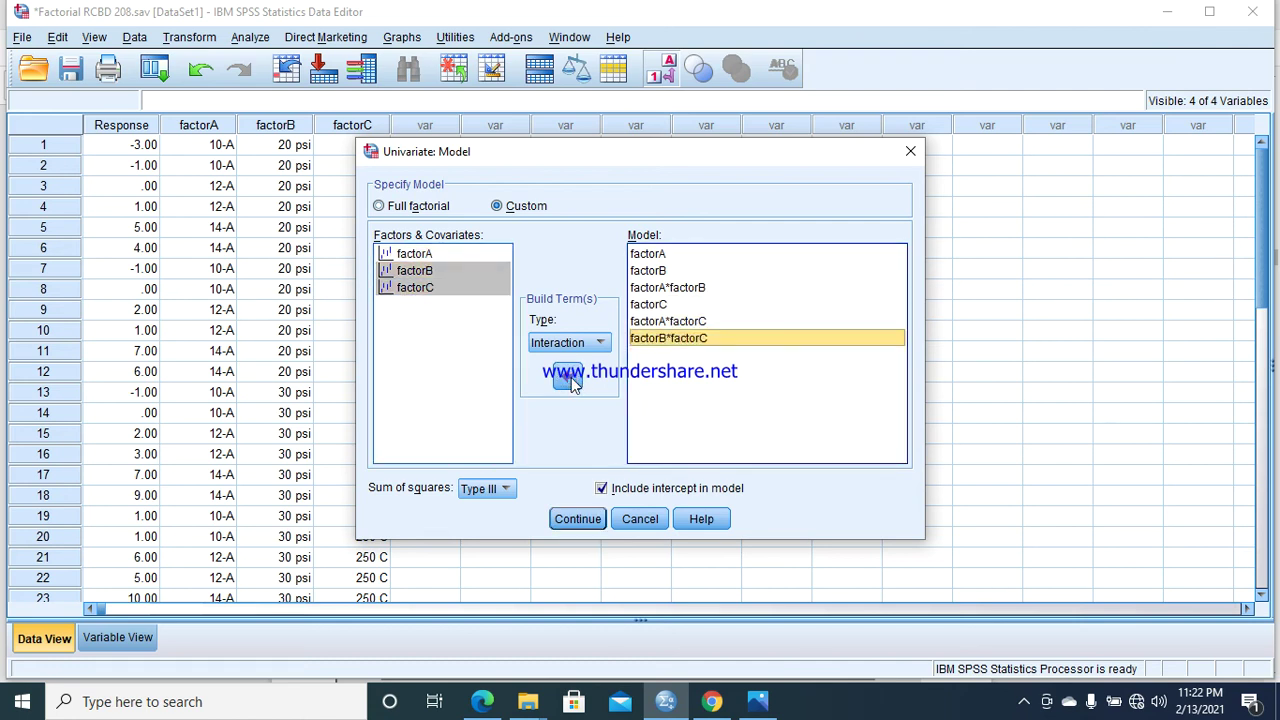
click(432, 256)
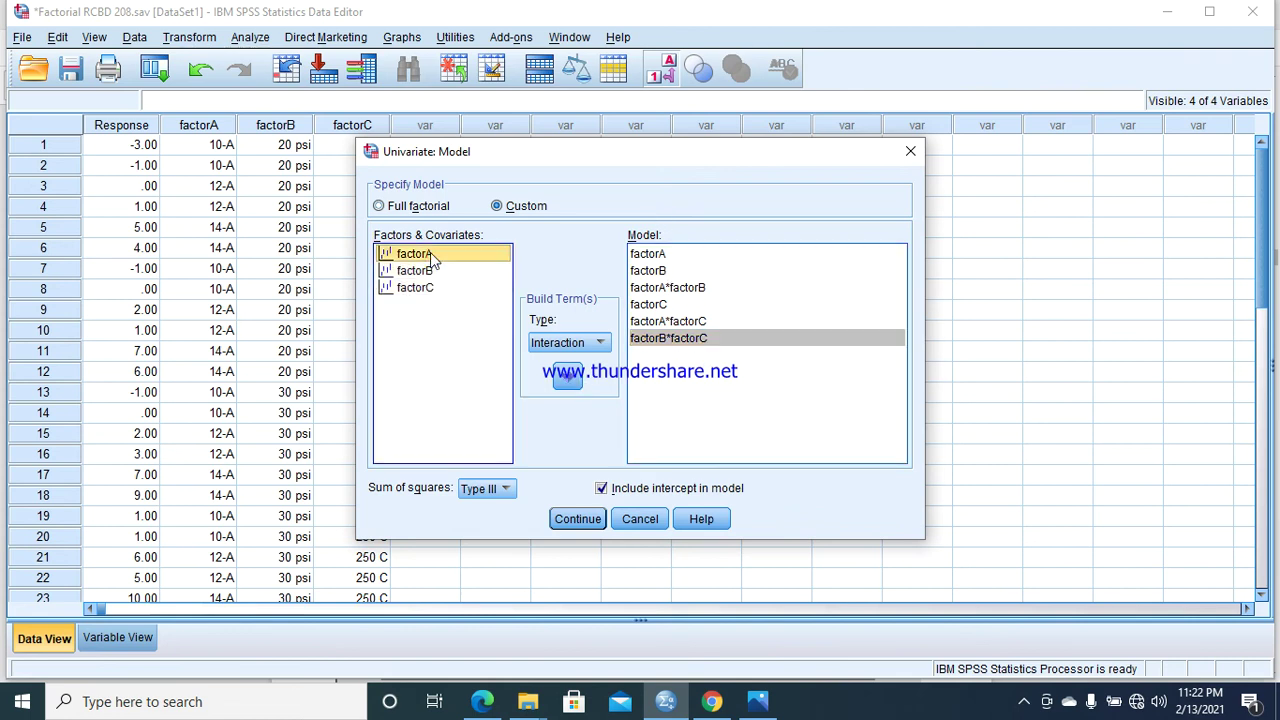
key(shift+Down)
key(shift+Down)
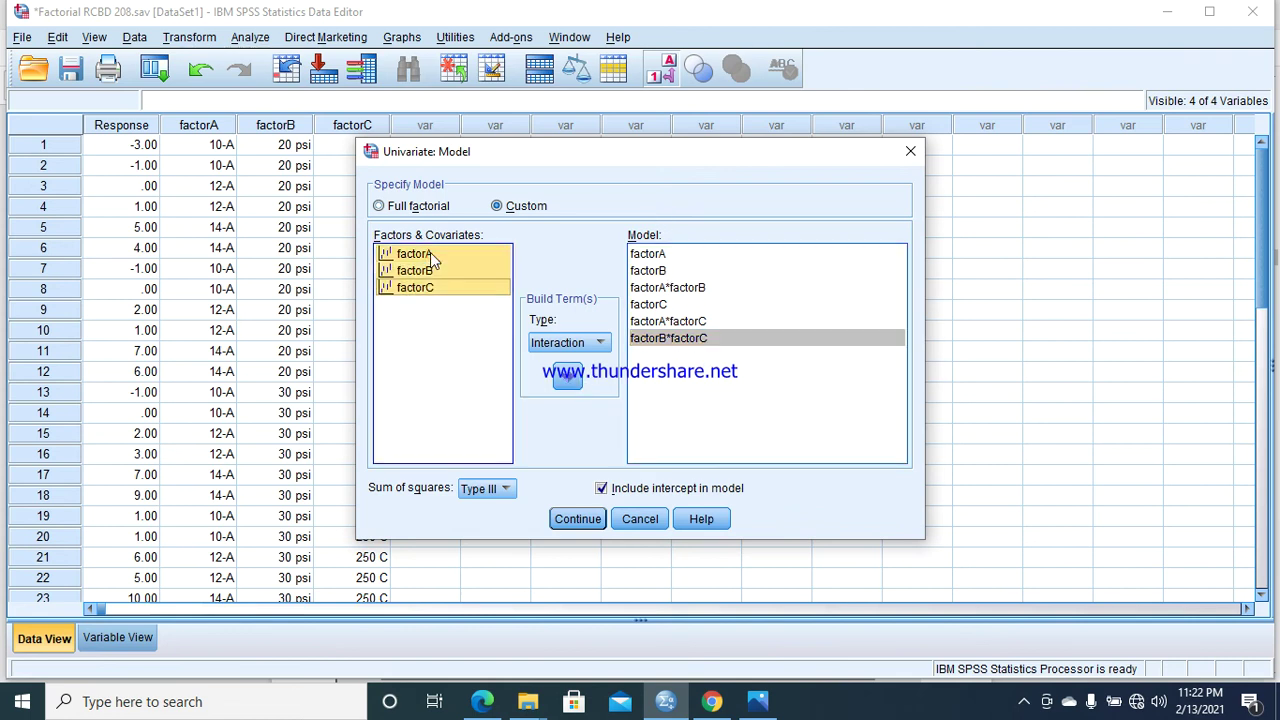
click(567, 377)
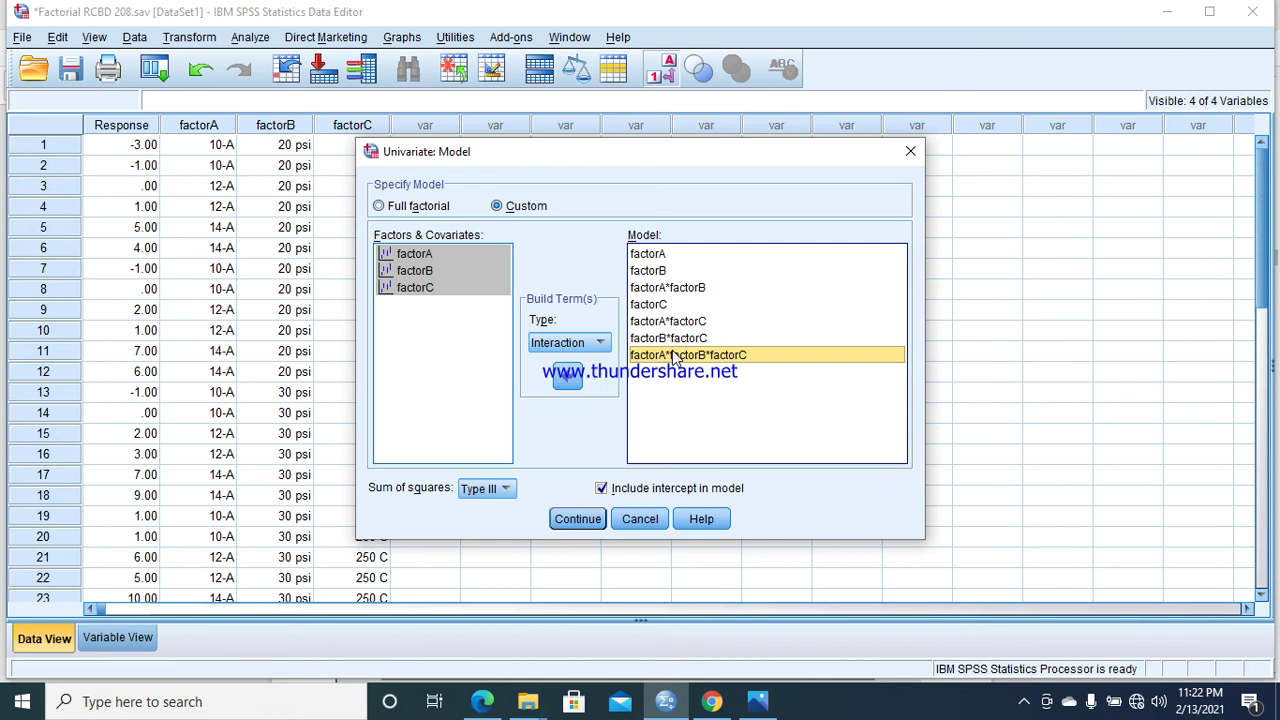
click(675, 356)
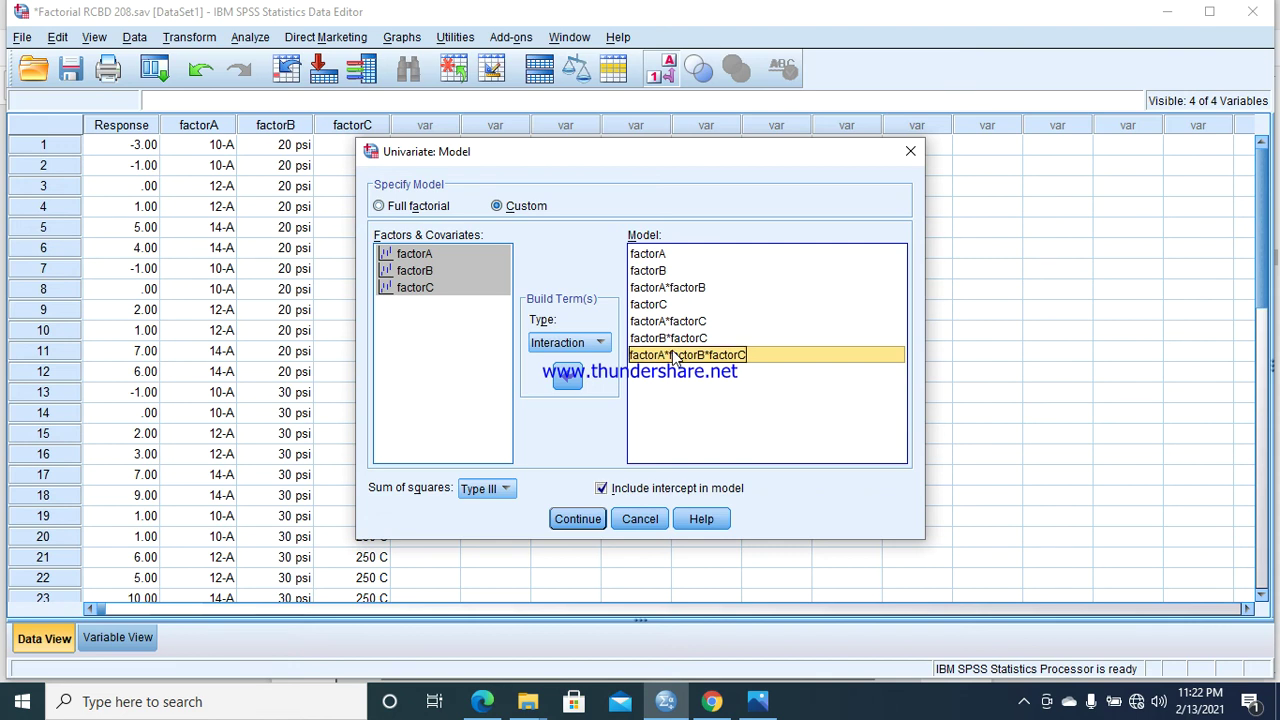
Exclude the intercept, then request marginal means for all terms plus descriptive statistics.
click(601, 488)
click(575, 518)
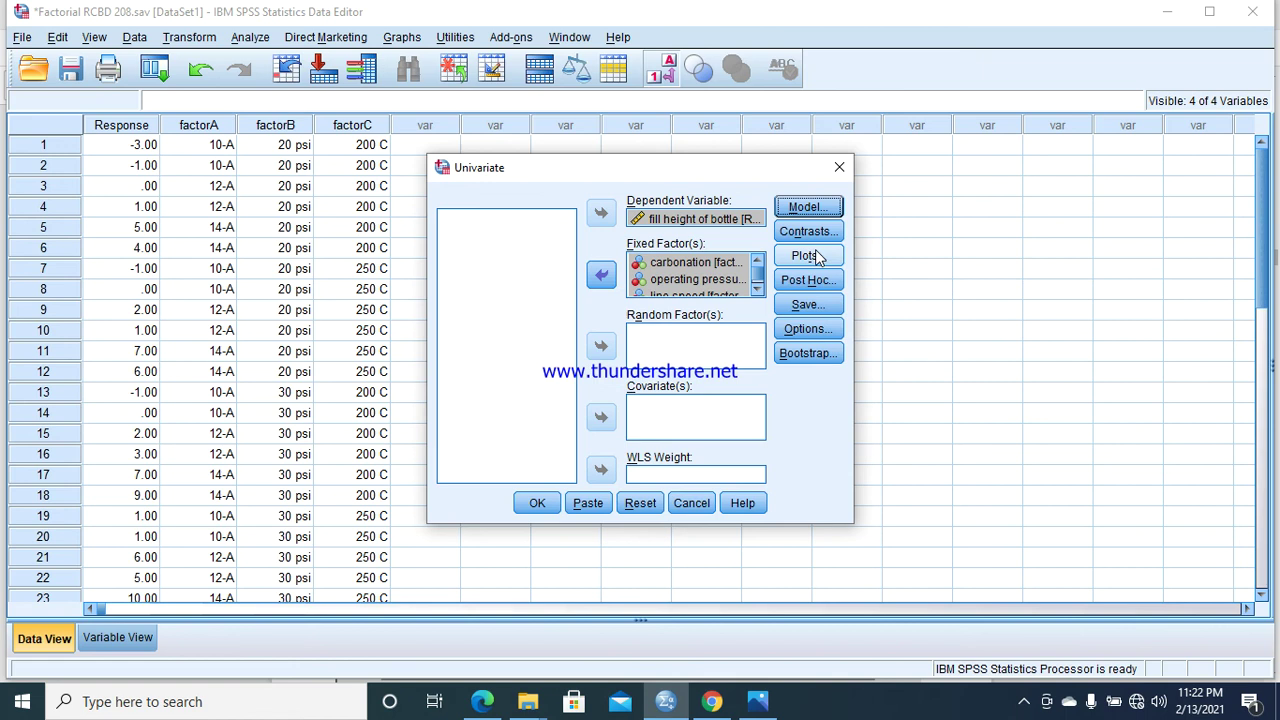
click(815, 333)
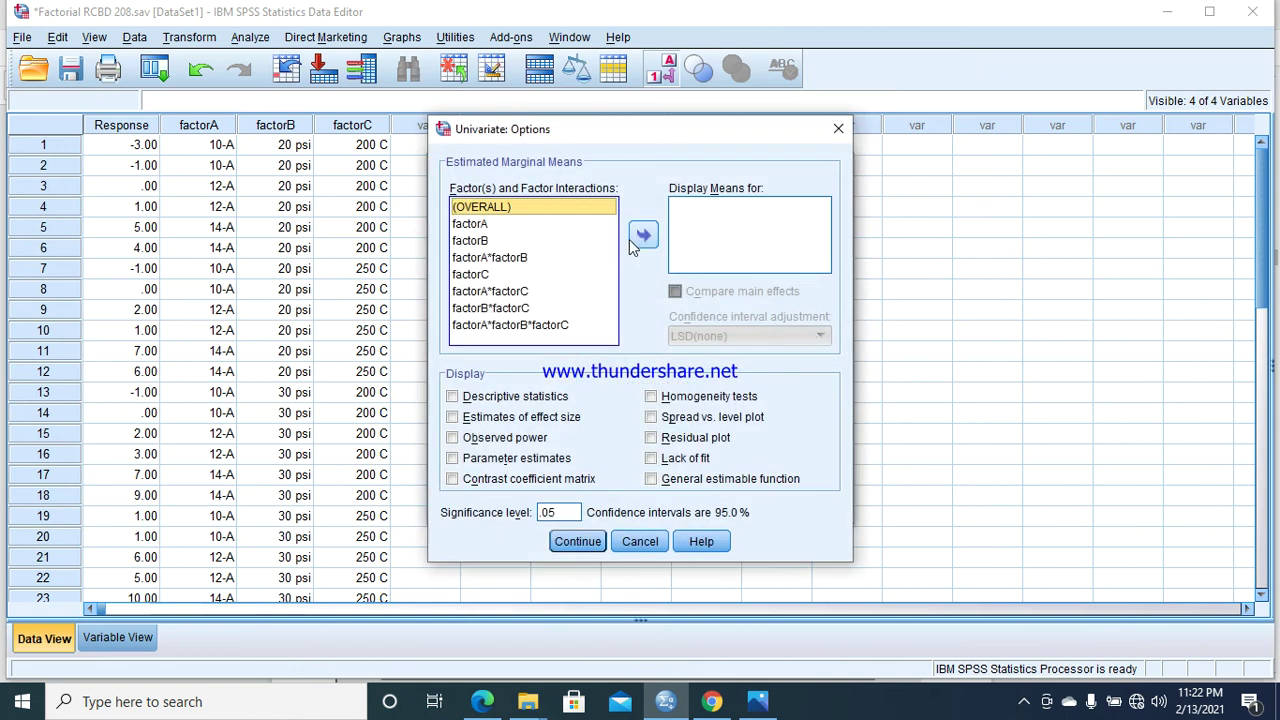
key(shift+Down)
key(shift+Down)
key(shift+Down)
key(shift+Down)
key(shift+Down)
key(shift+Down)
key(shift+Down)
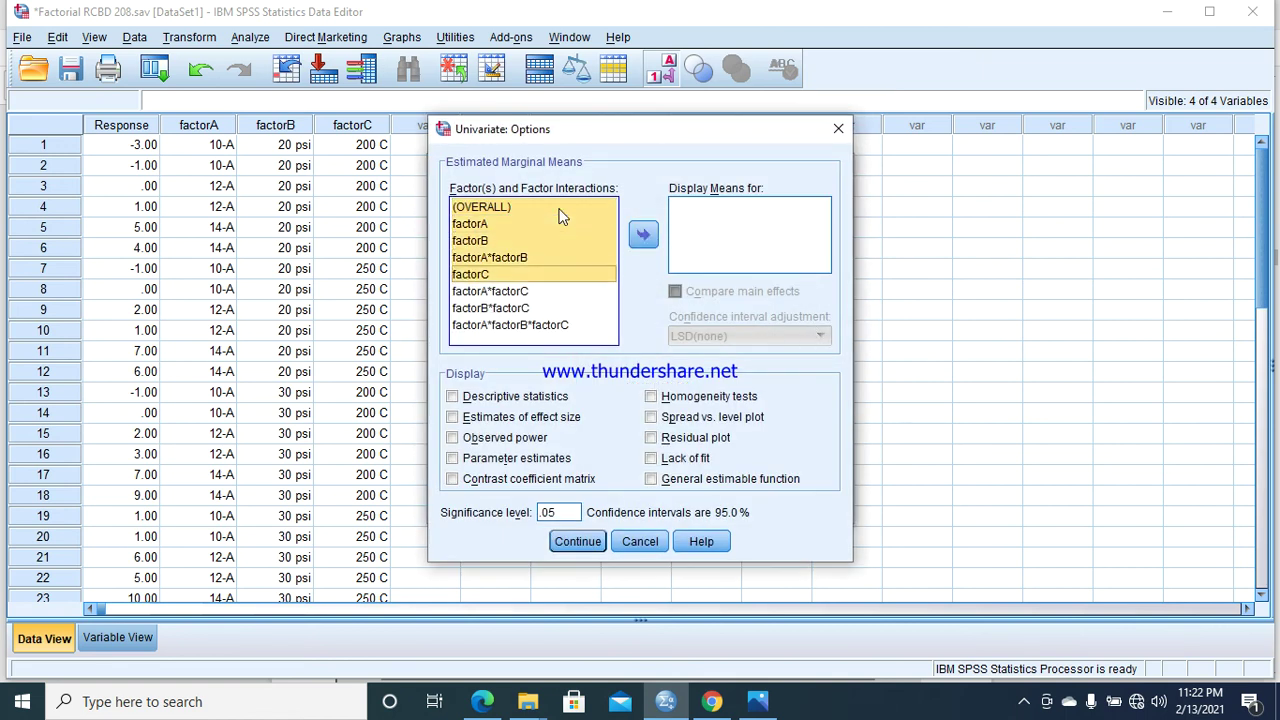
click(643, 234)
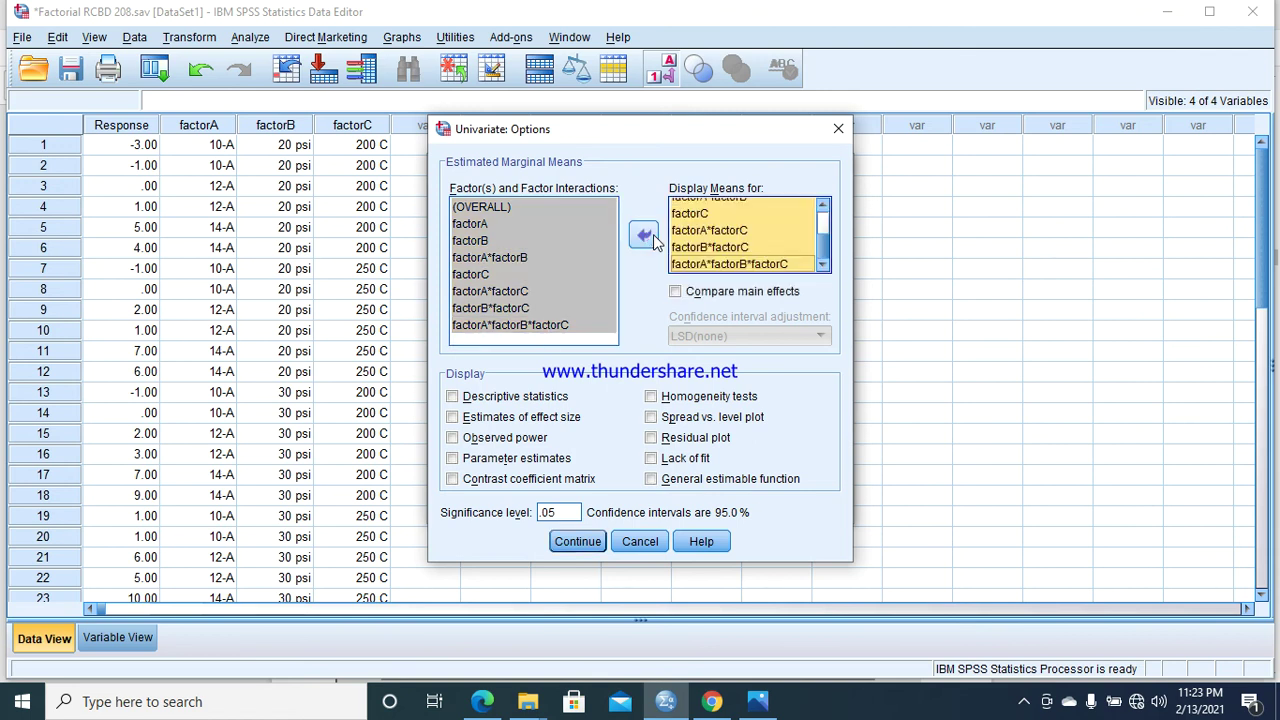
click(453, 397)
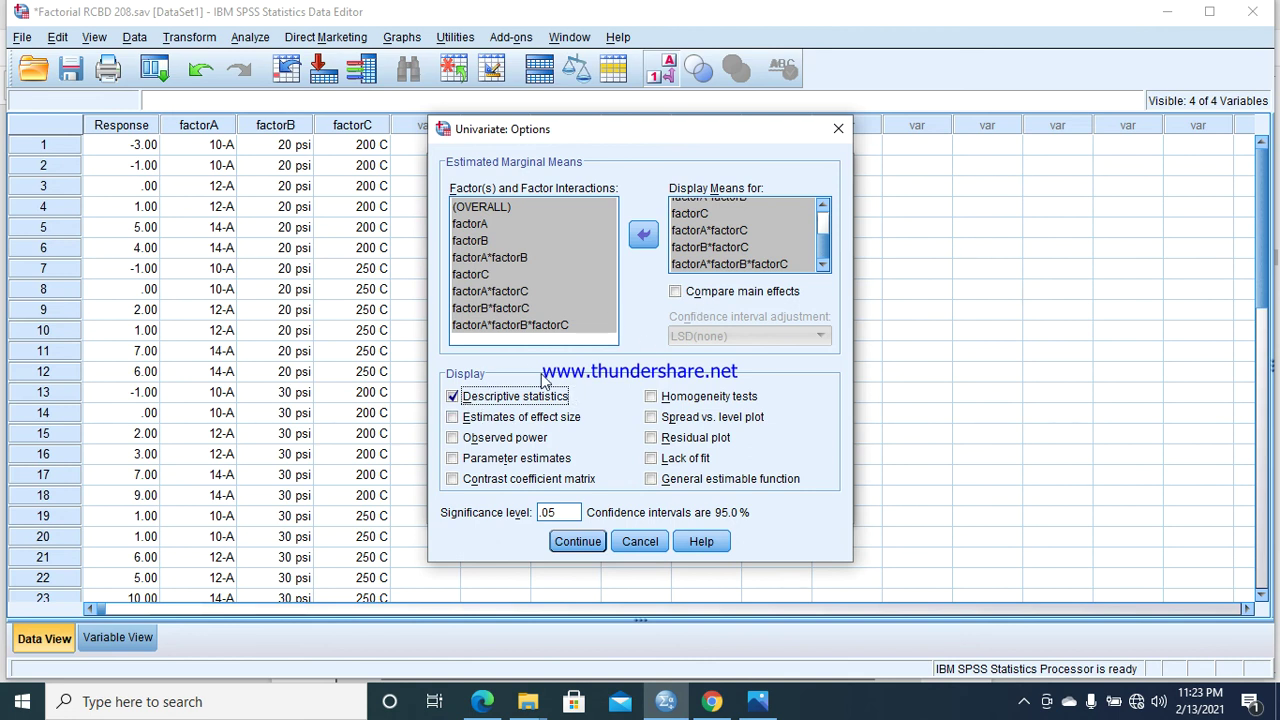
click(577, 541)
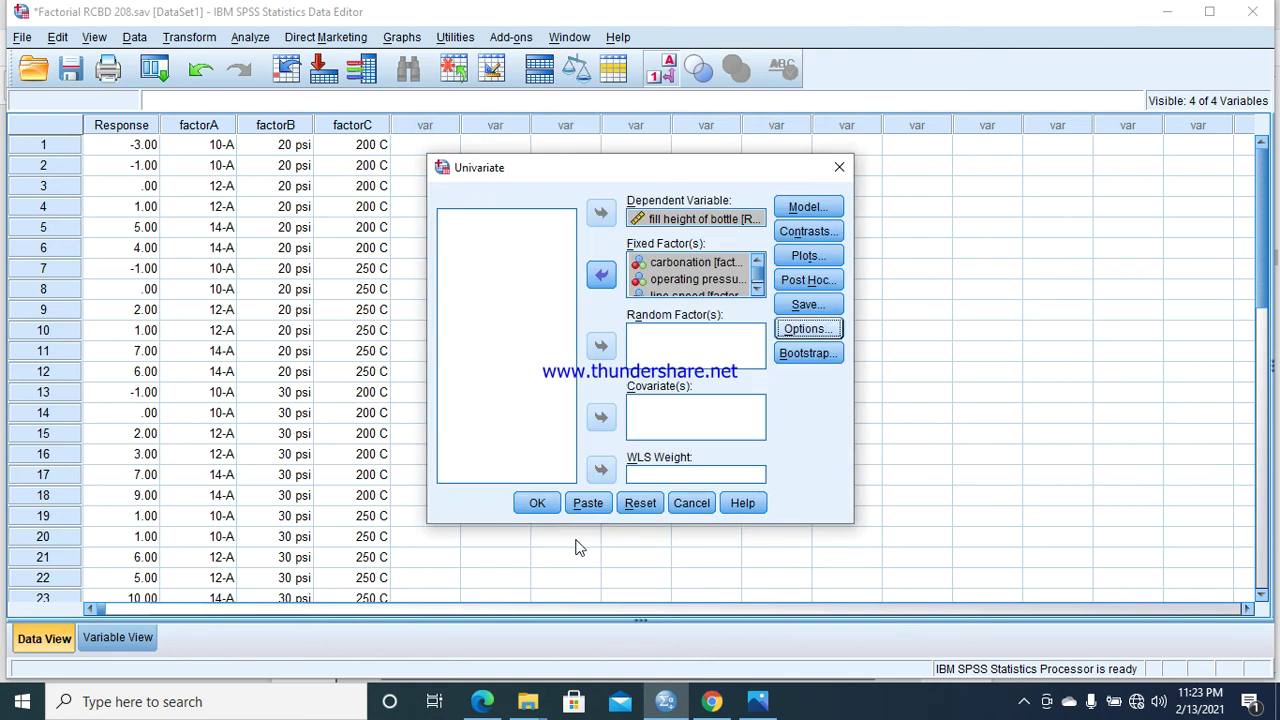
Run the analysis and select the Tests of Between-Subjects Effects table in the output.
click(533, 504)
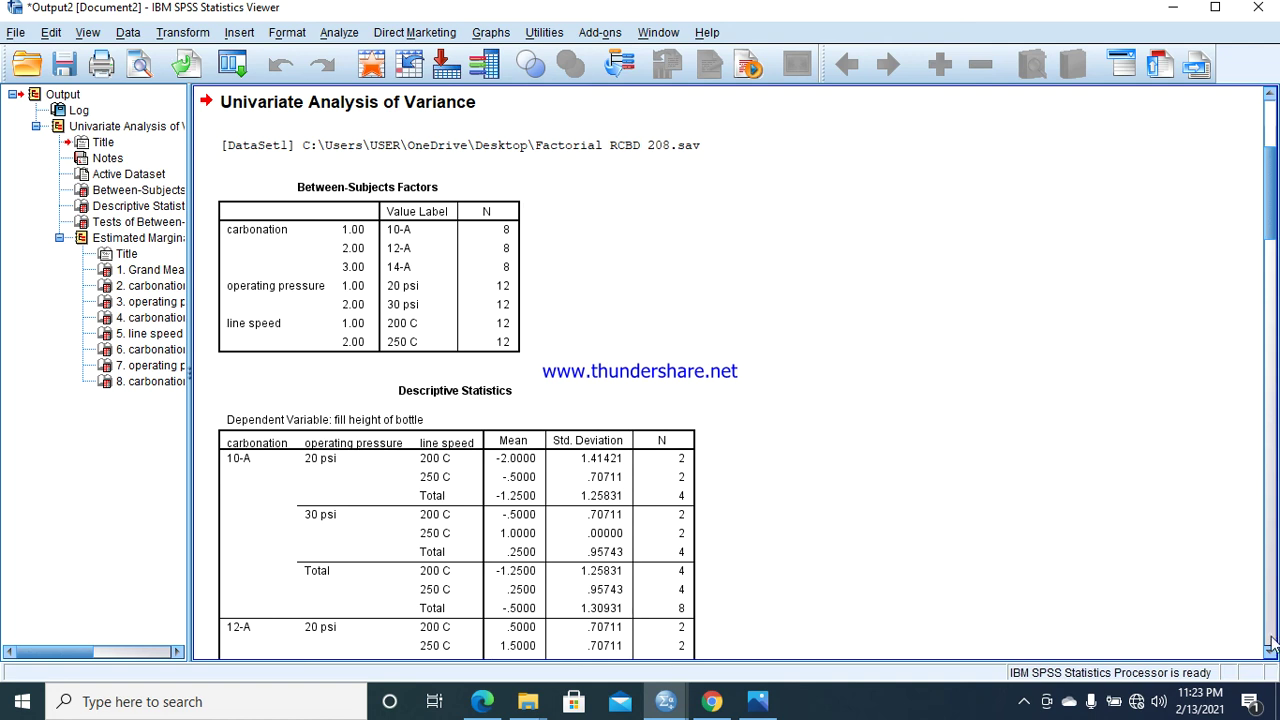
drag(1272, 651, 1268, 655)
click(457, 503)
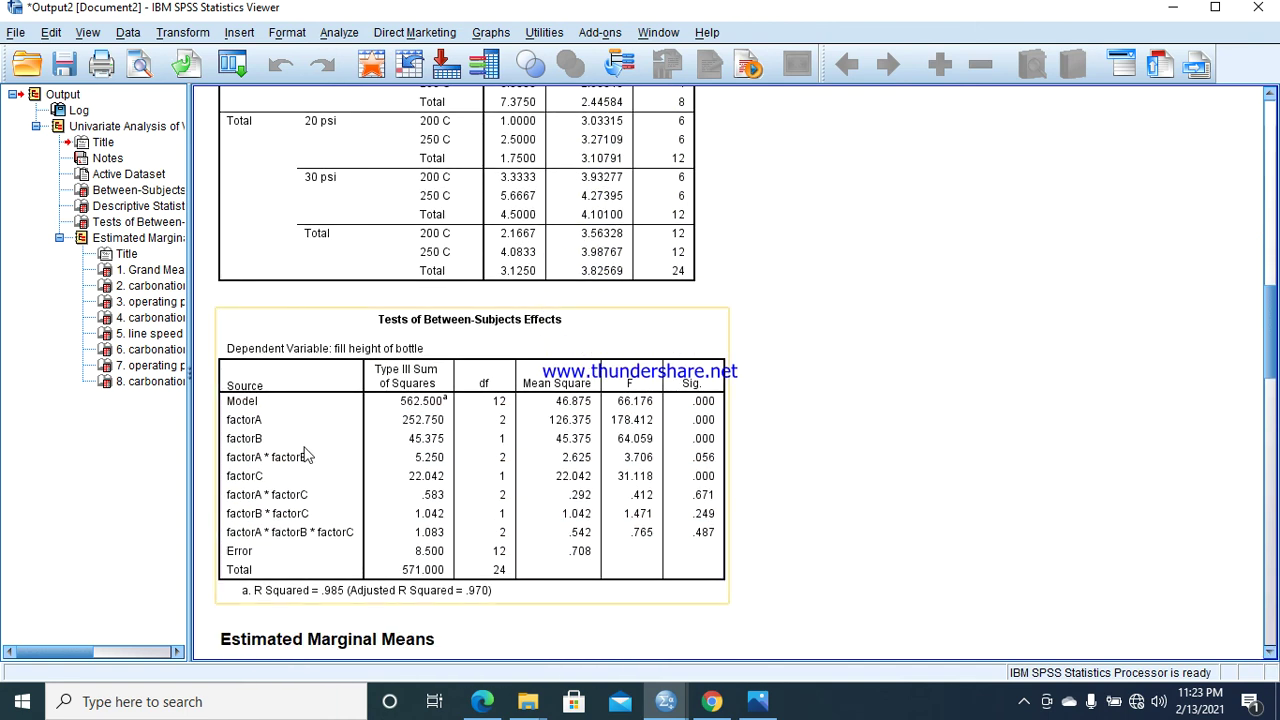